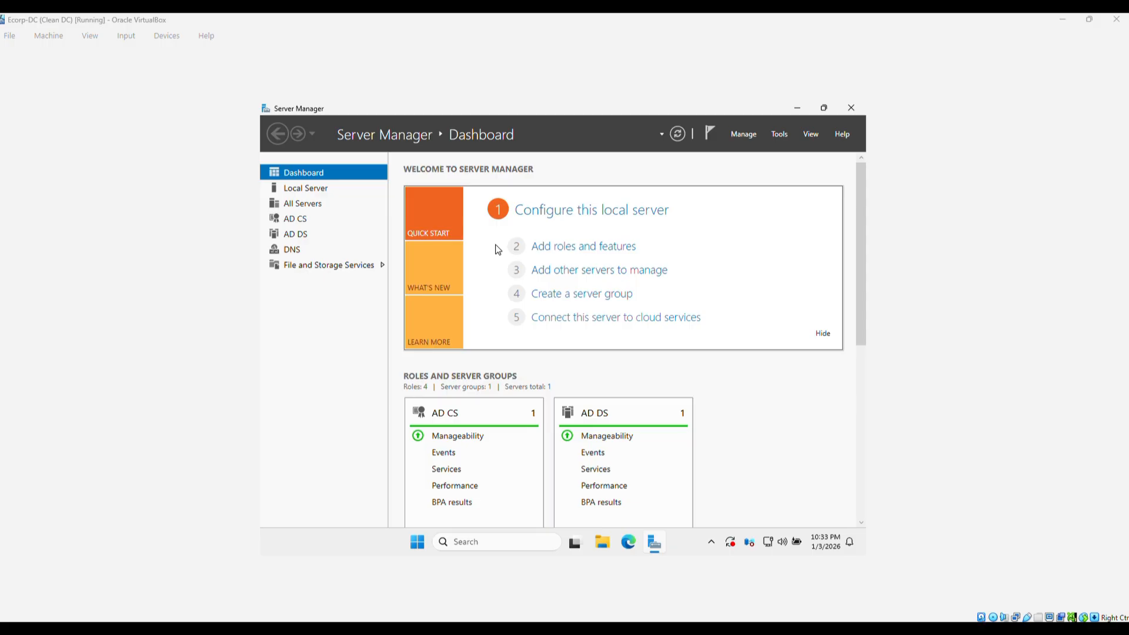
# Show ECorp-DC's Local Server properties page and bring up the Tools menu.
pyautogui.click(321, 190)
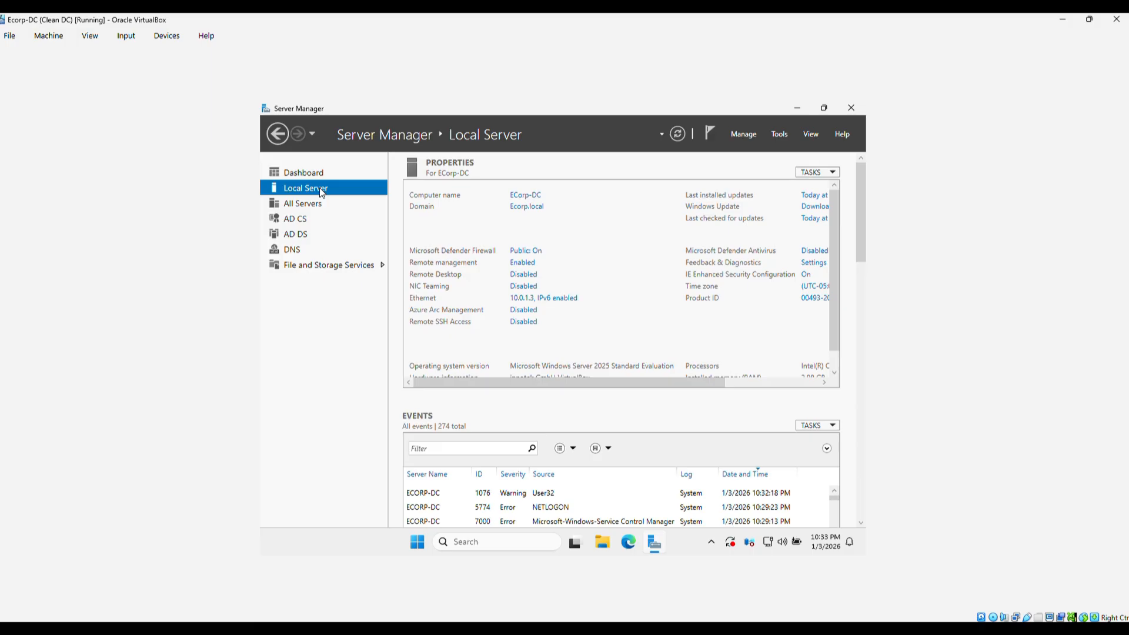
pyautogui.click(784, 137)
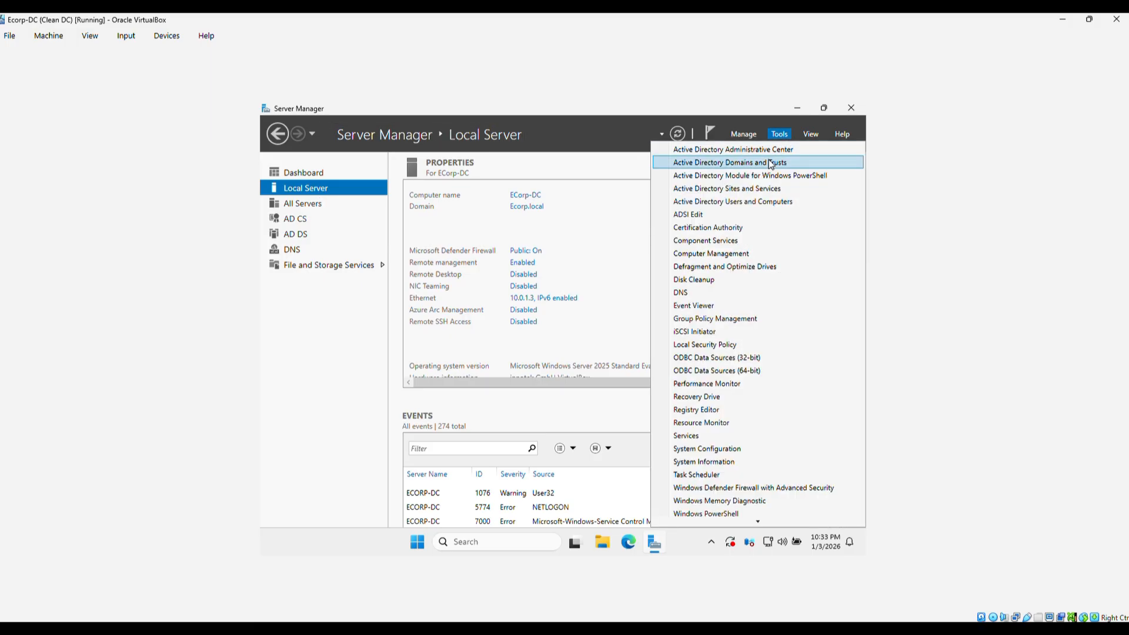
pyautogui.click(768, 158)
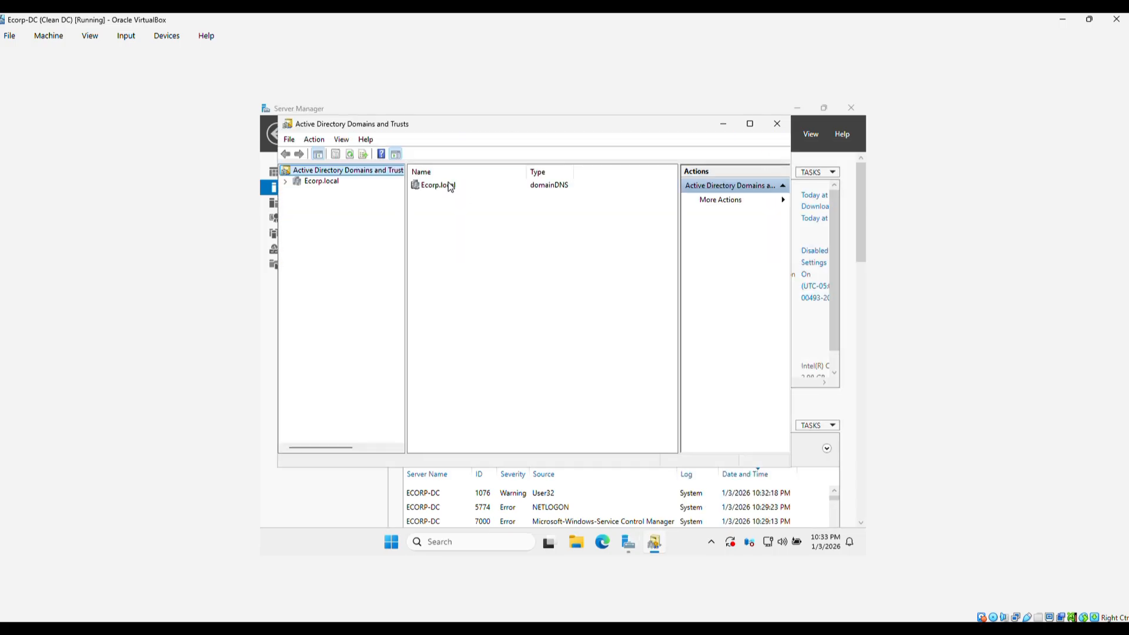
pyautogui.click(441, 188)
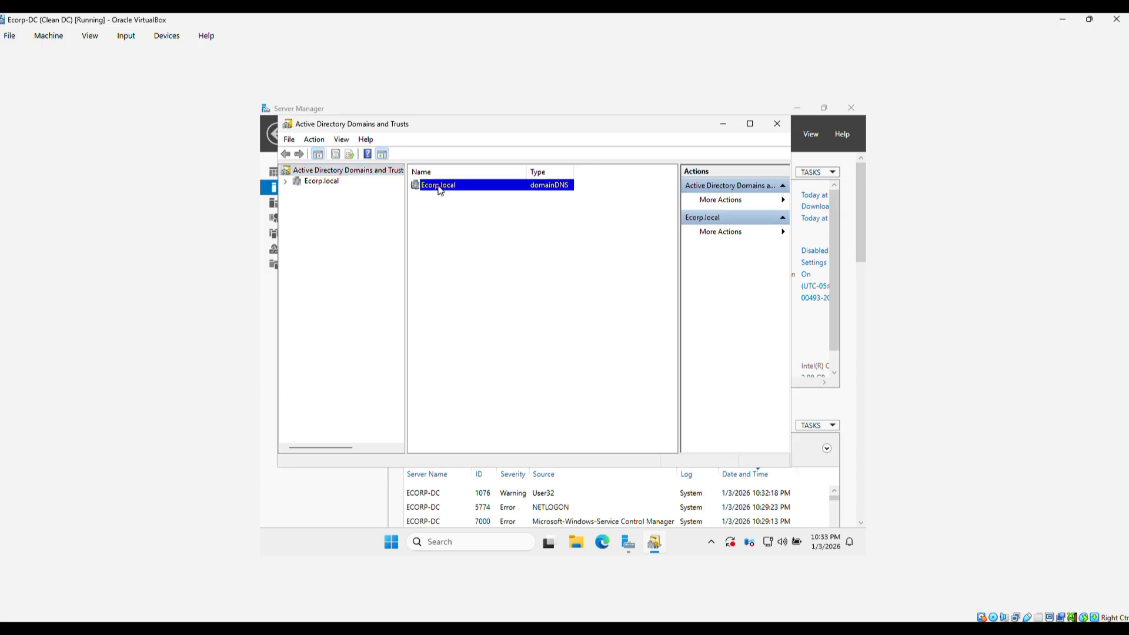
pyautogui.click(744, 206)
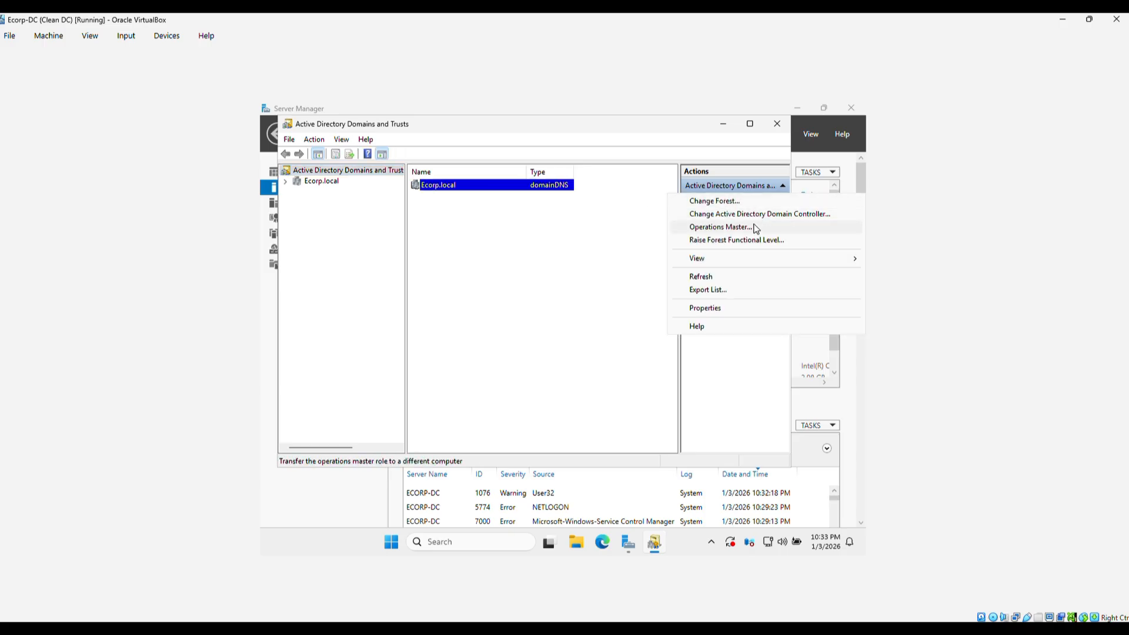
pyautogui.click(751, 308)
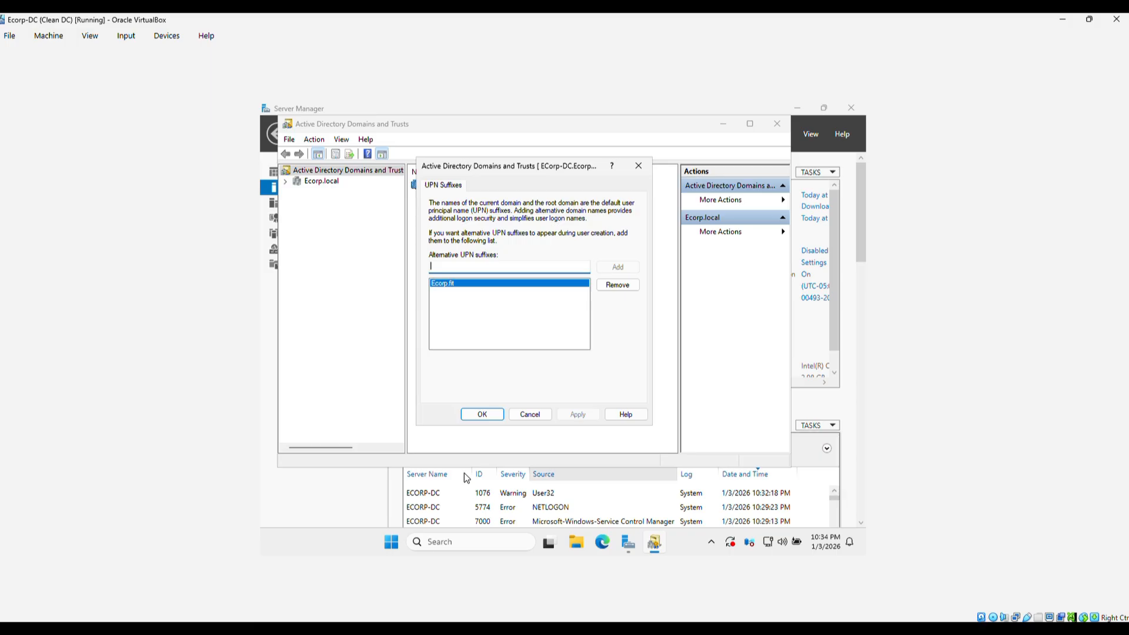
pyautogui.click(481, 413)
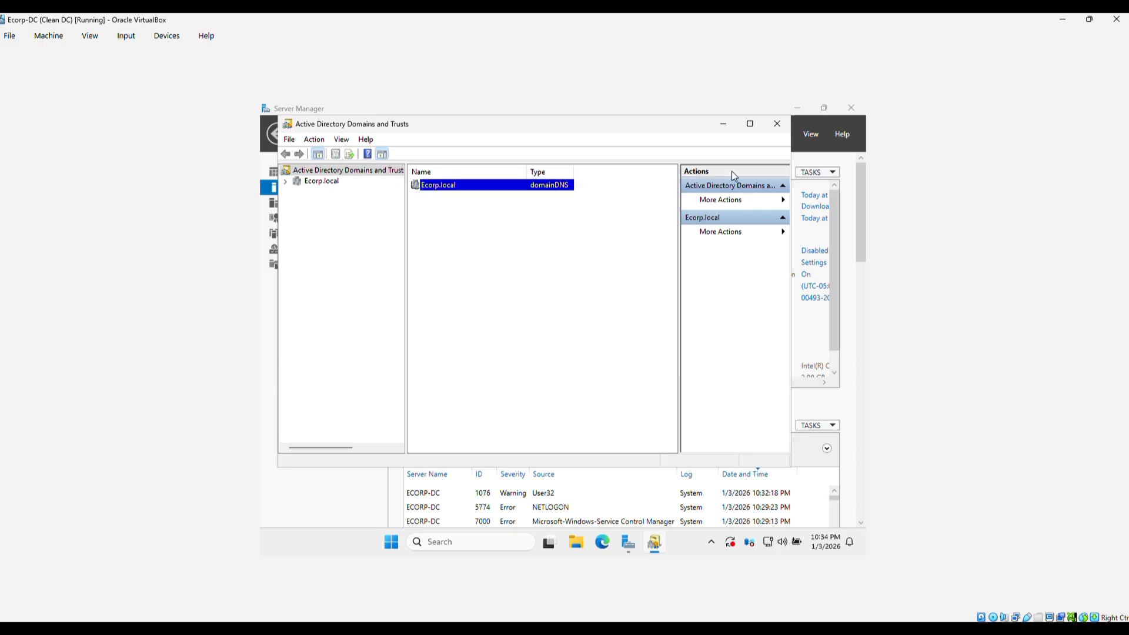
pyautogui.click(775, 131)
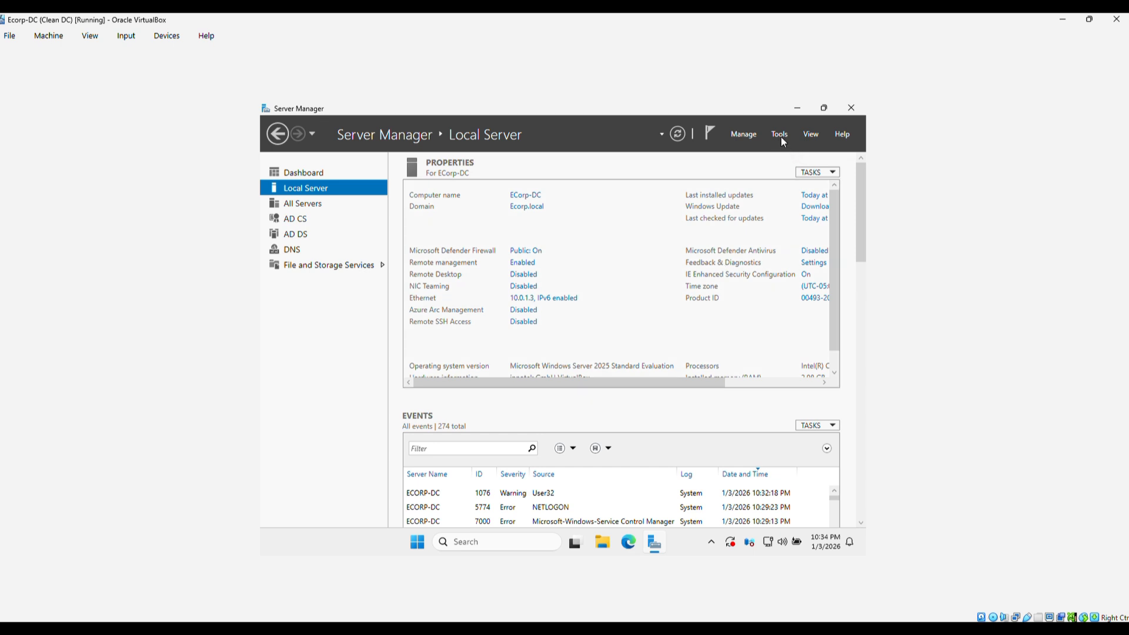
pyautogui.click(780, 135)
# Open Active Directory Users and Computers, select the admin test account, then switch to the Azure portal.
pyautogui.click(762, 201)
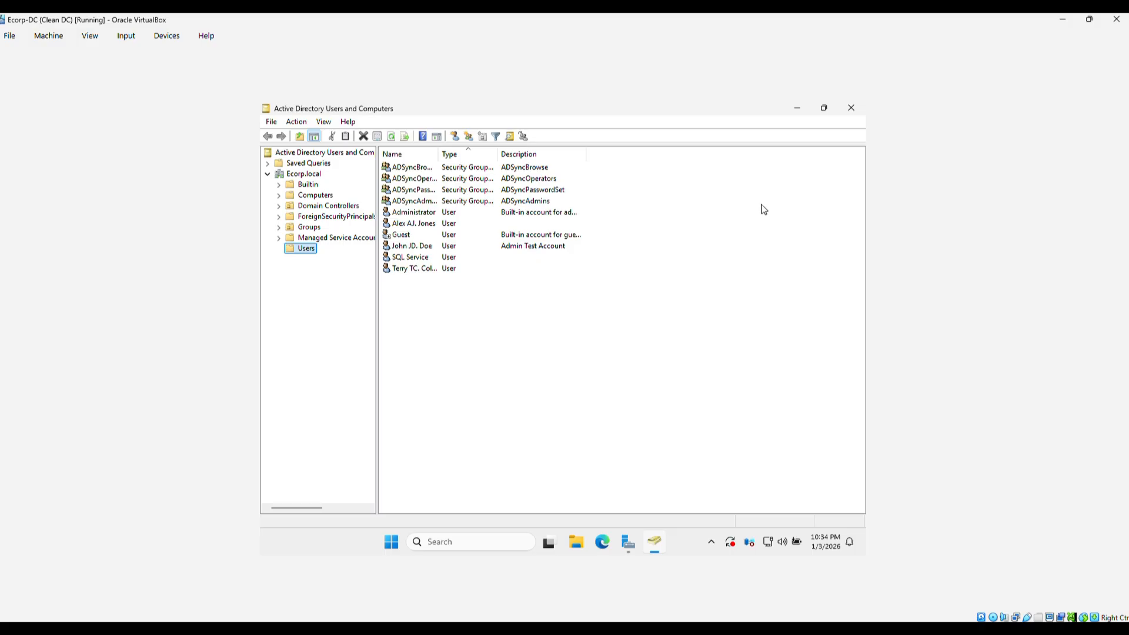
pyautogui.click(418, 245)
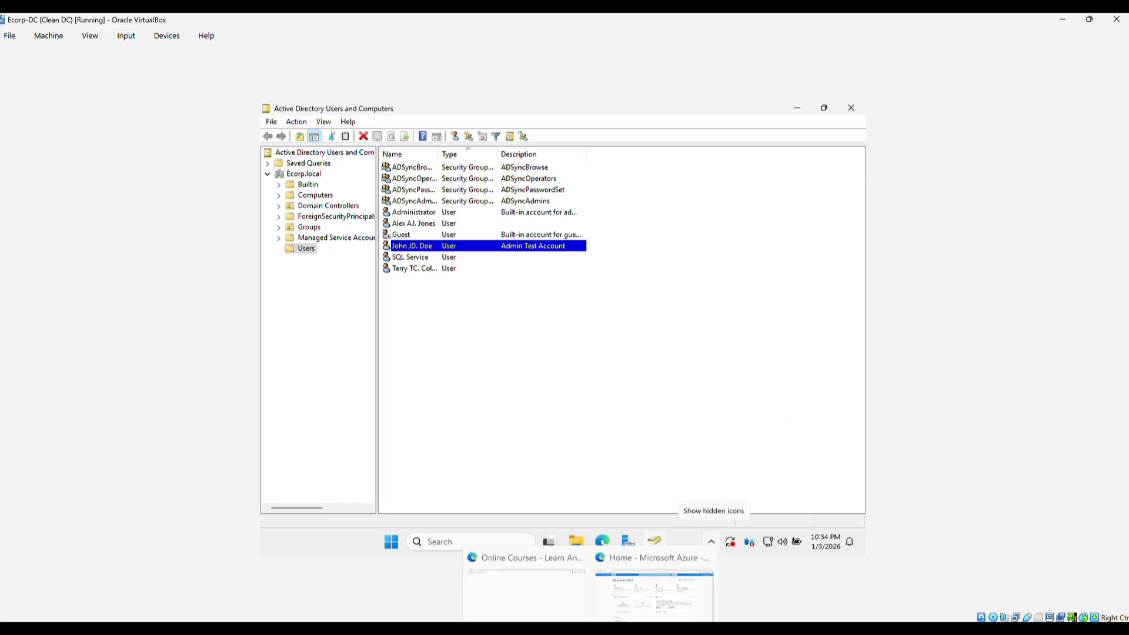
pyautogui.click(658, 578)
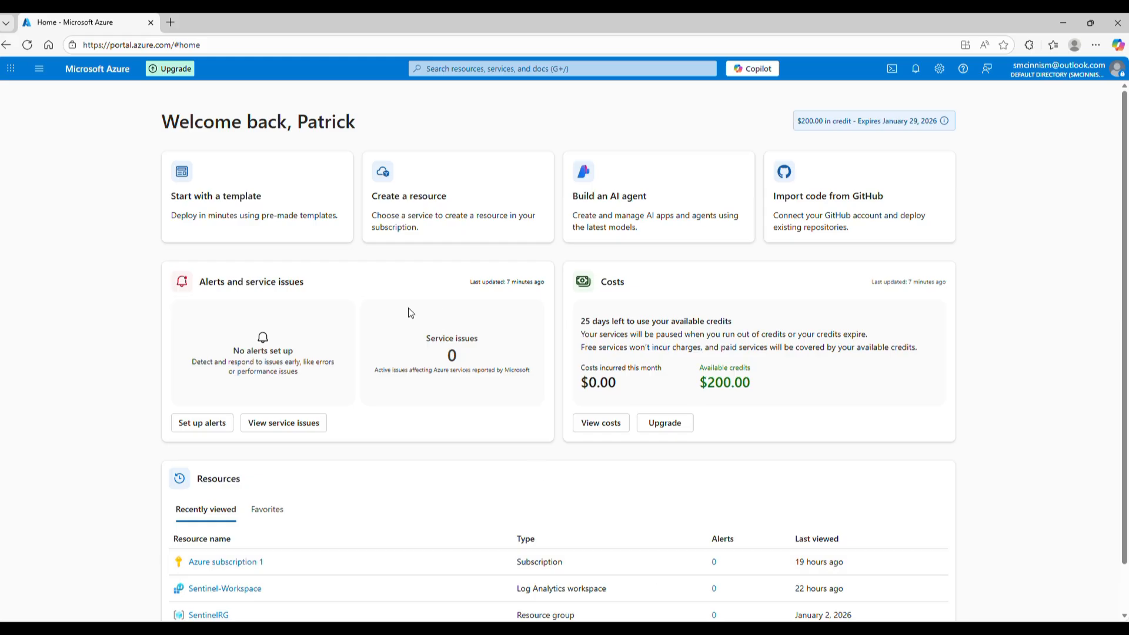
# List the directory's users under Microsoft Entra ID.
pyautogui.click(40, 68)
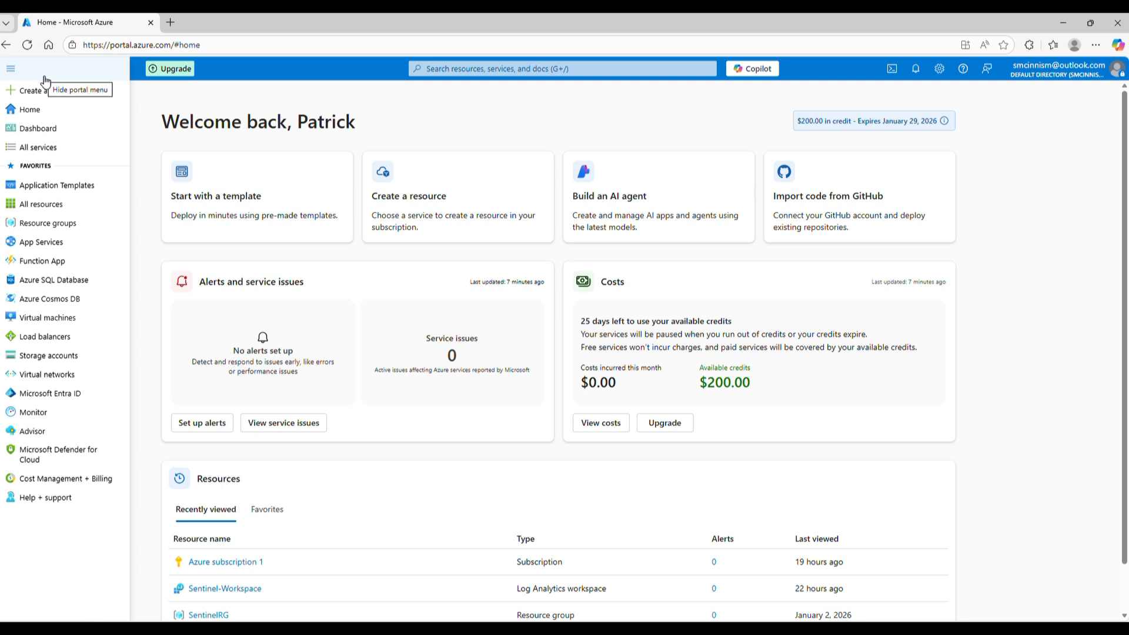
pyautogui.click(51, 393)
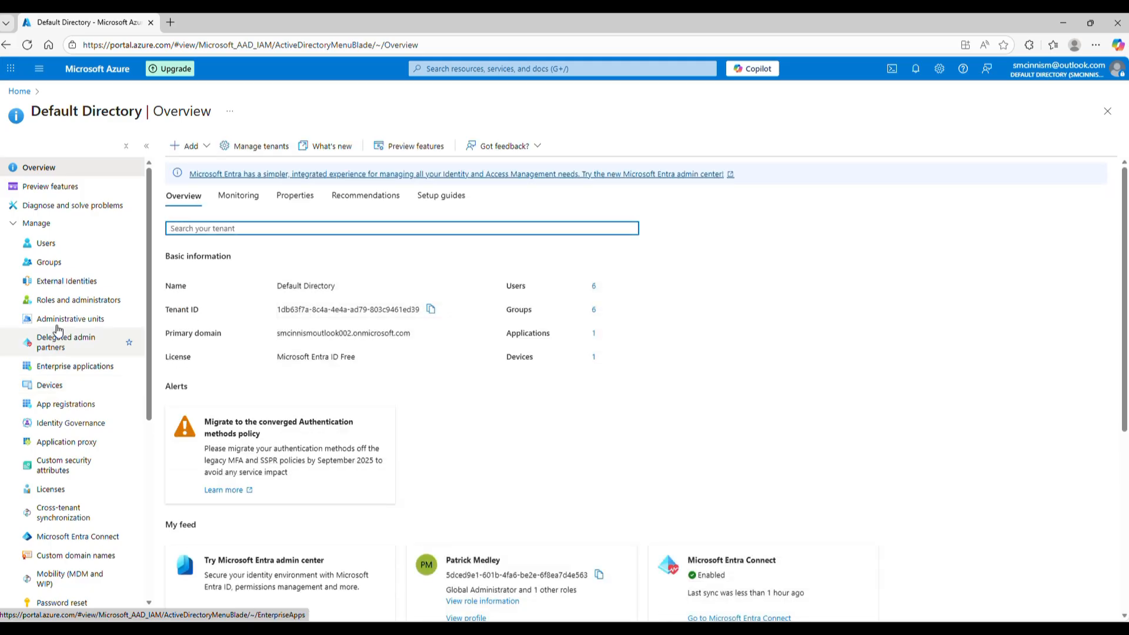
pyautogui.click(53, 247)
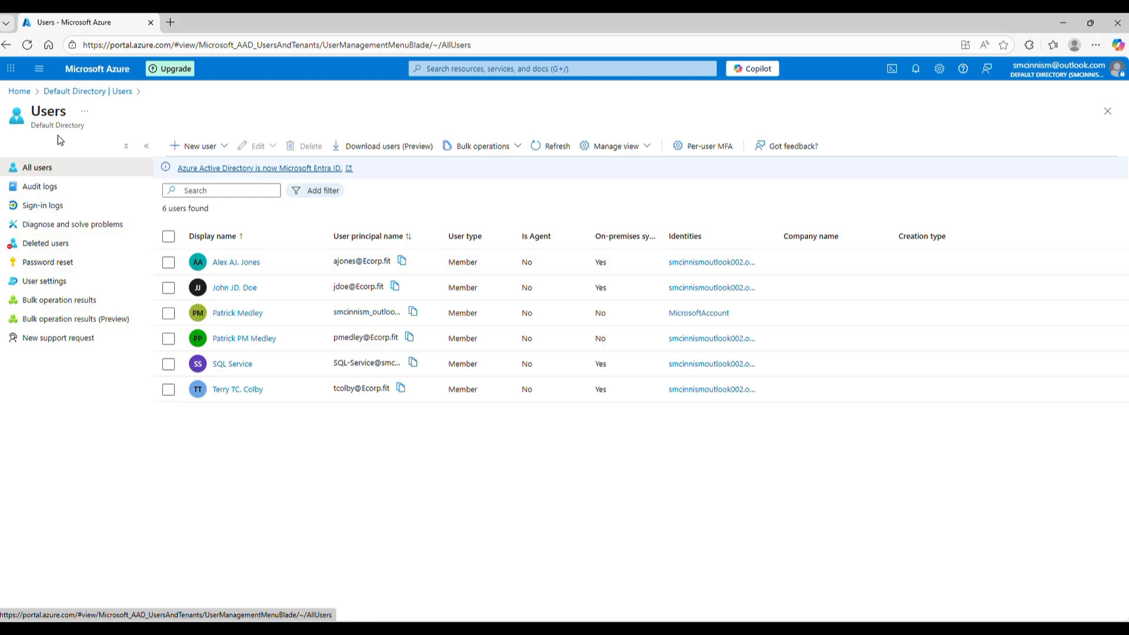
# Go to Microsoft Sentinel from the portal's search box.
pyautogui.click(39, 70)
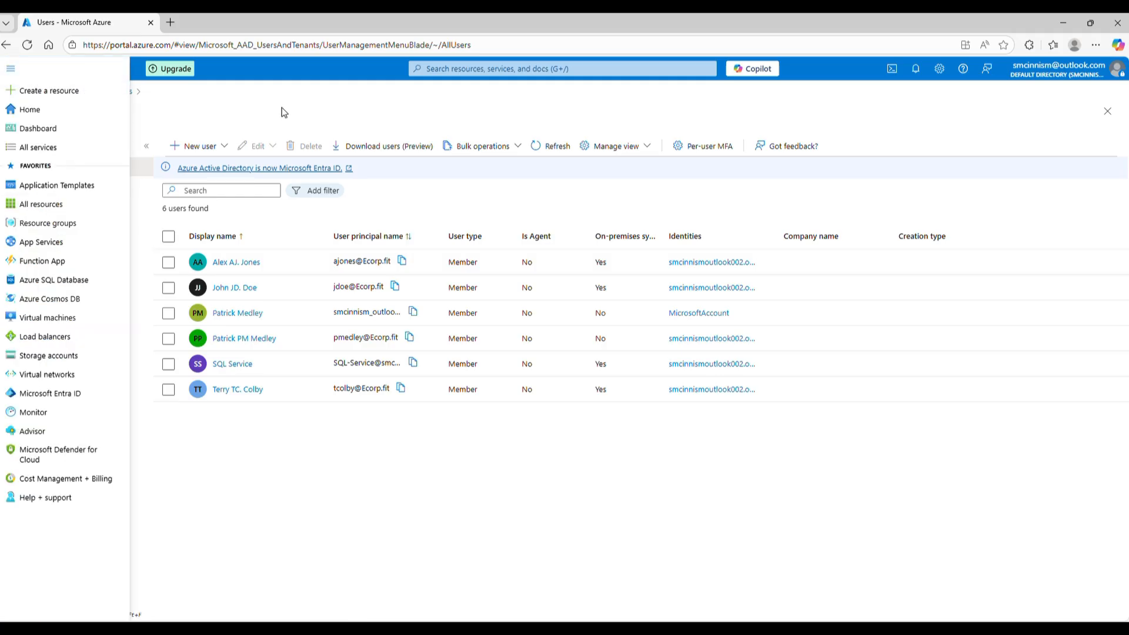
pyautogui.click(491, 74)
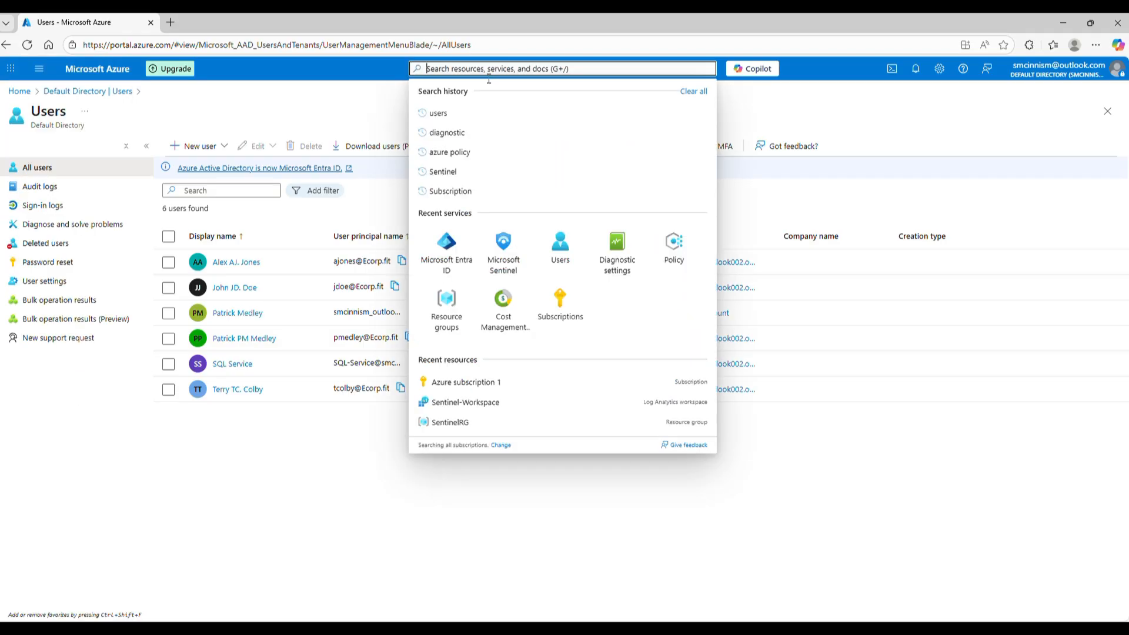
pyautogui.click(506, 256)
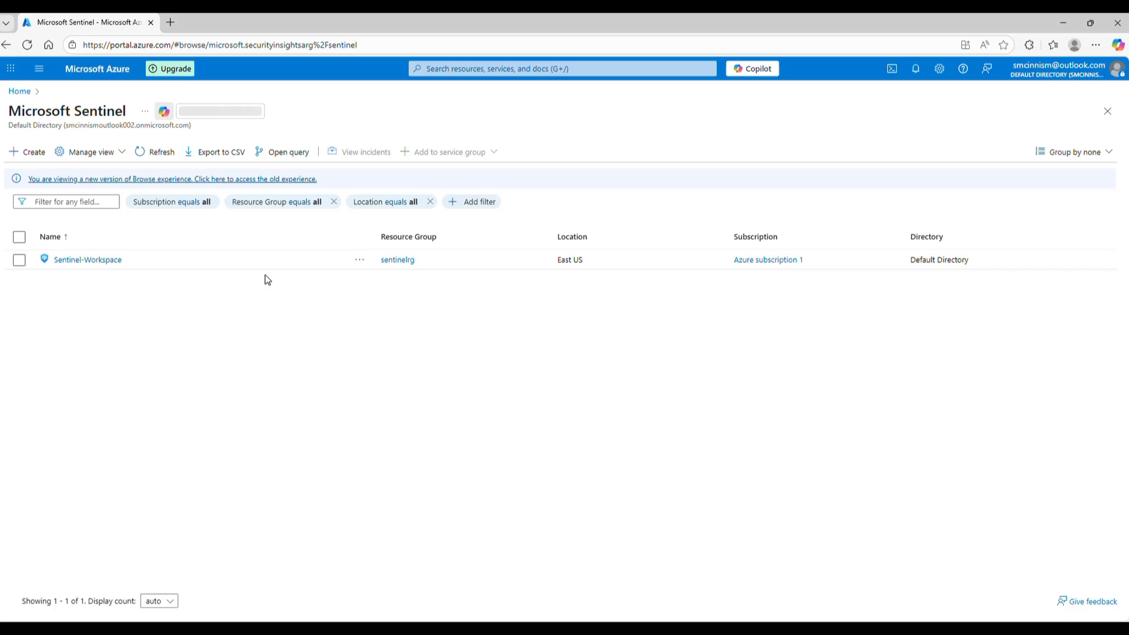
# Open Sentinel-Workspace's Data connectors and the full Microsoft Entra ID connector page.
pyautogui.click(91, 262)
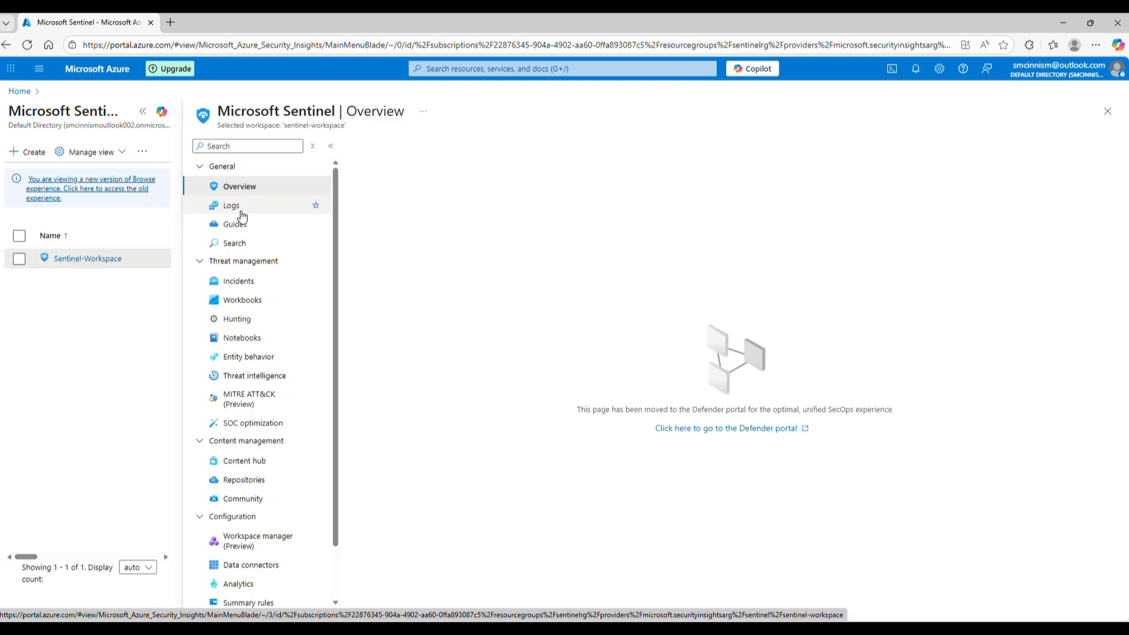
pyautogui.scroll(-1, 266, 429)
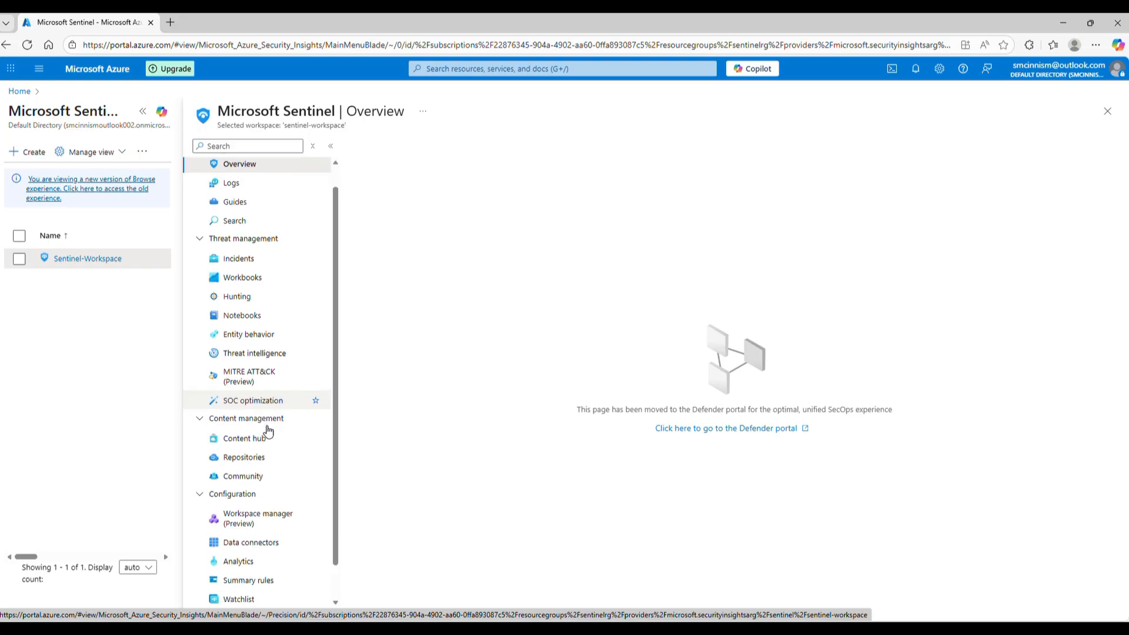
pyautogui.click(276, 504)
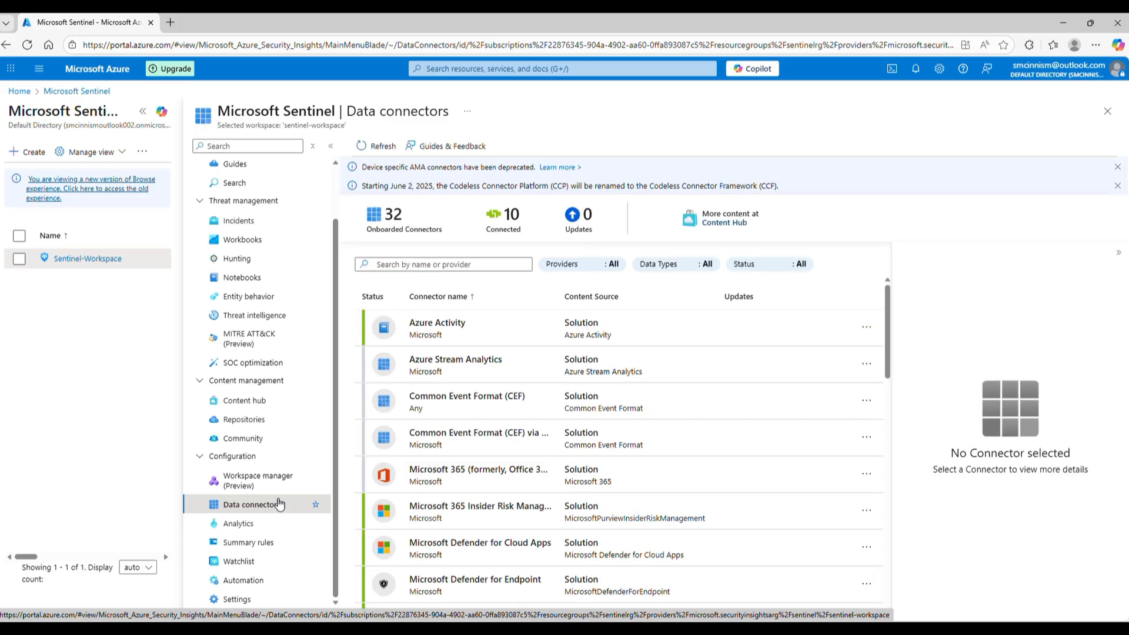
pyautogui.scroll(-5, 509, 375)
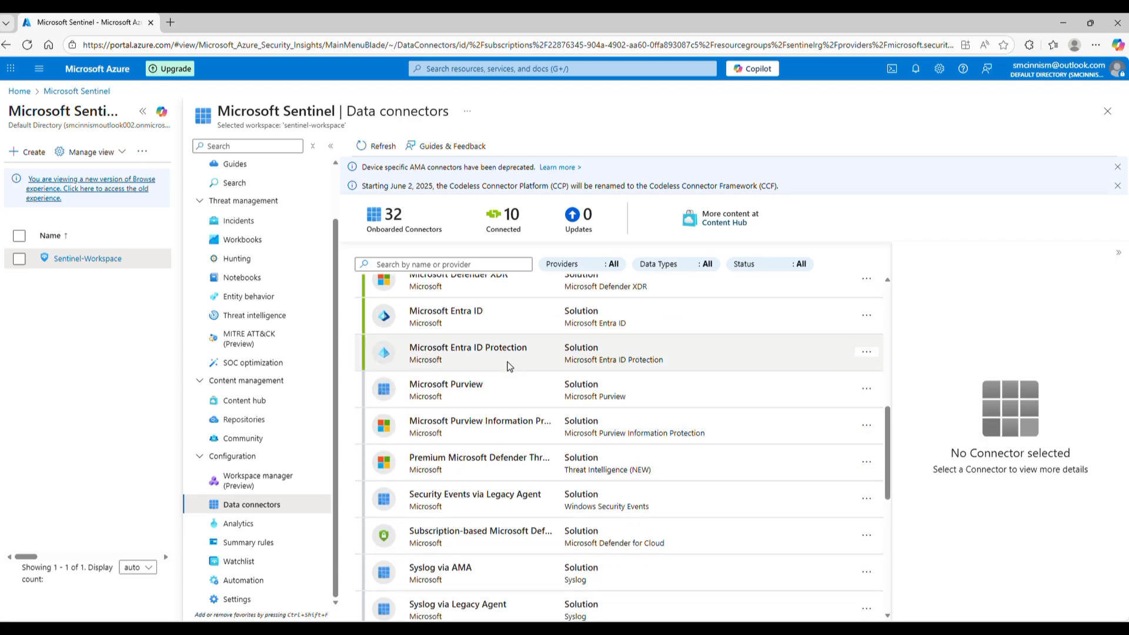
pyautogui.click(485, 325)
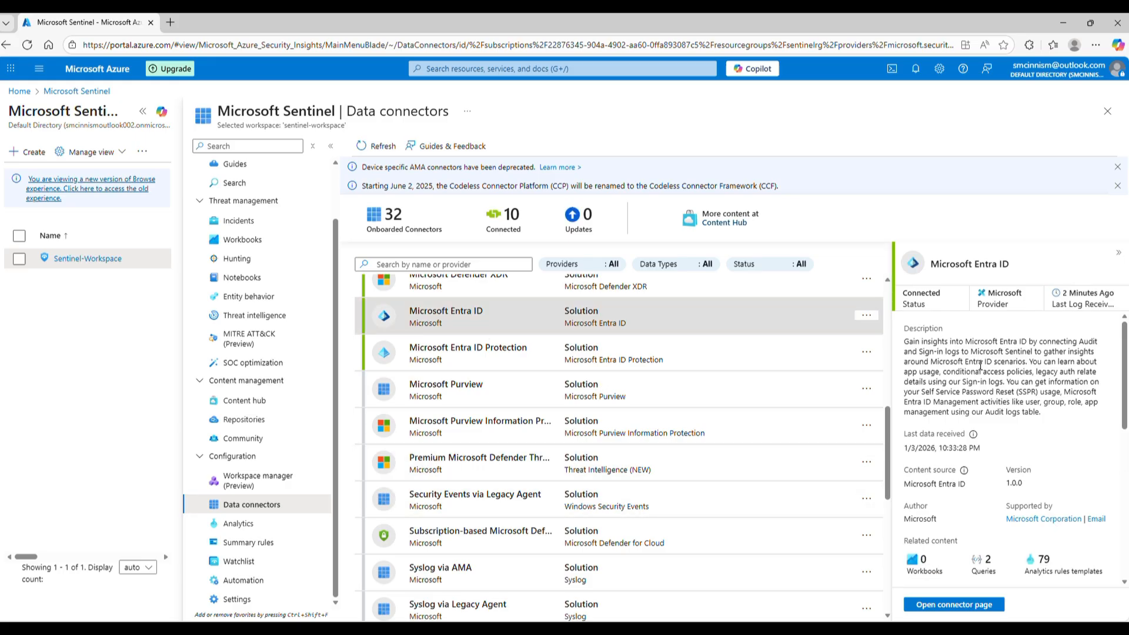
pyautogui.scroll(-5, 1029, 438)
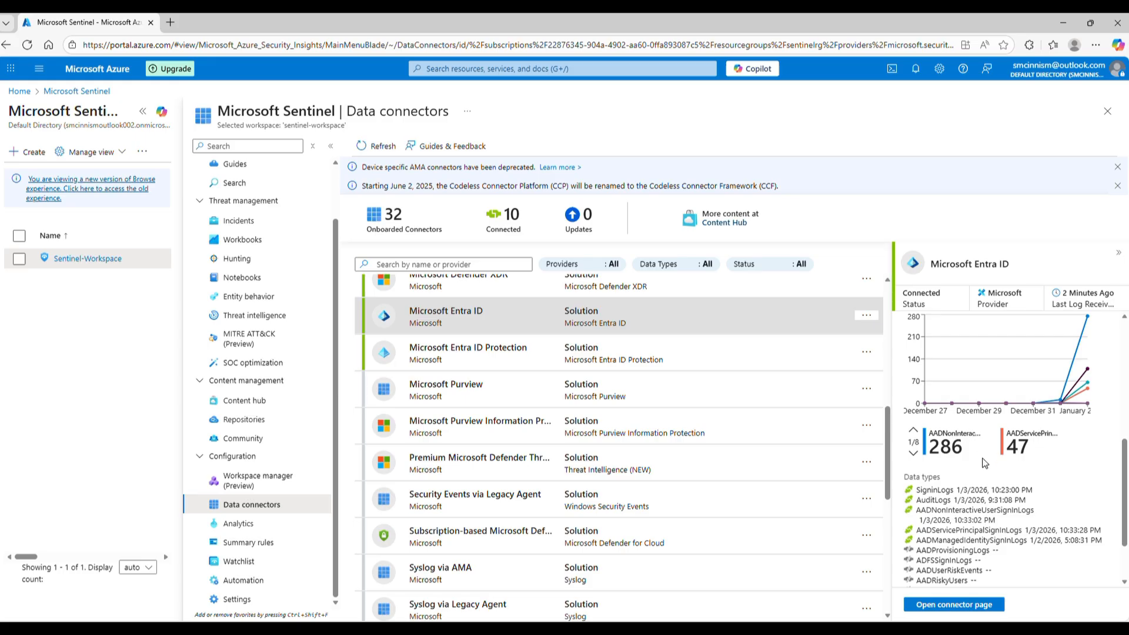
pyautogui.scroll(-2, 984, 465)
pyautogui.click(973, 604)
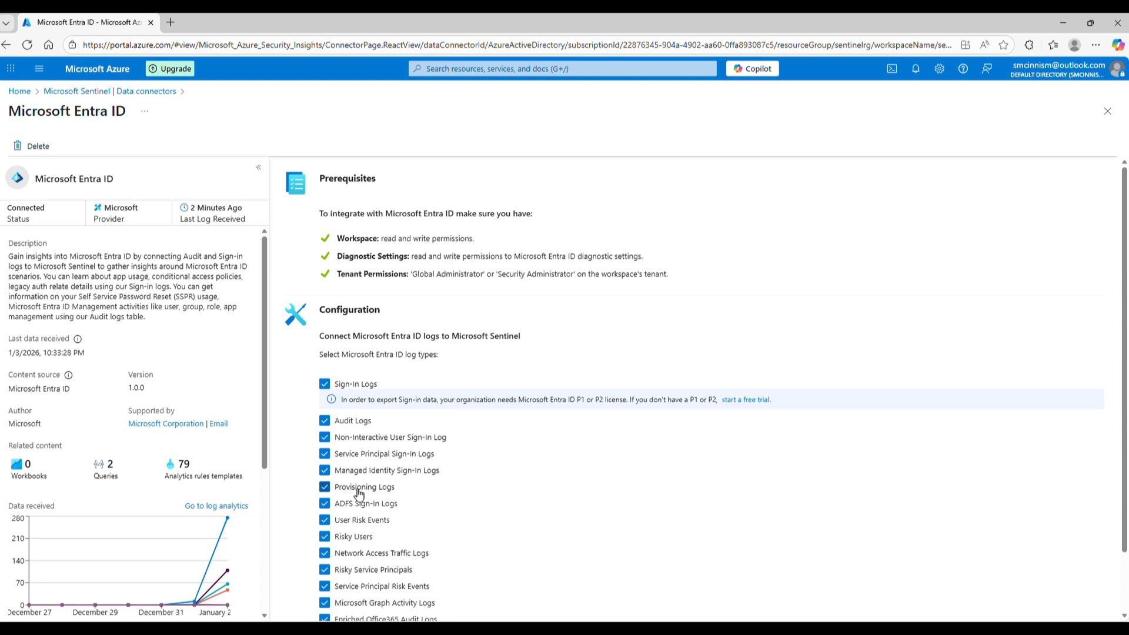
# Scroll to the Data received chart and open the SigninLogs data in Log Analytics.
pyautogui.scroll(-2, 360, 493)
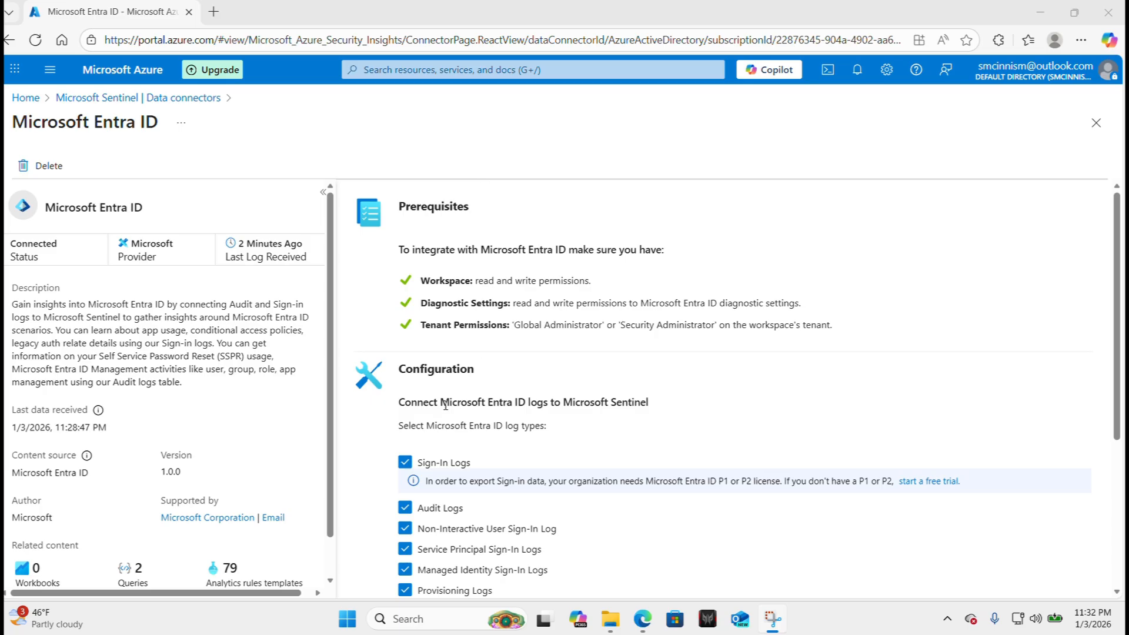
pyautogui.scroll(-2, 447, 464)
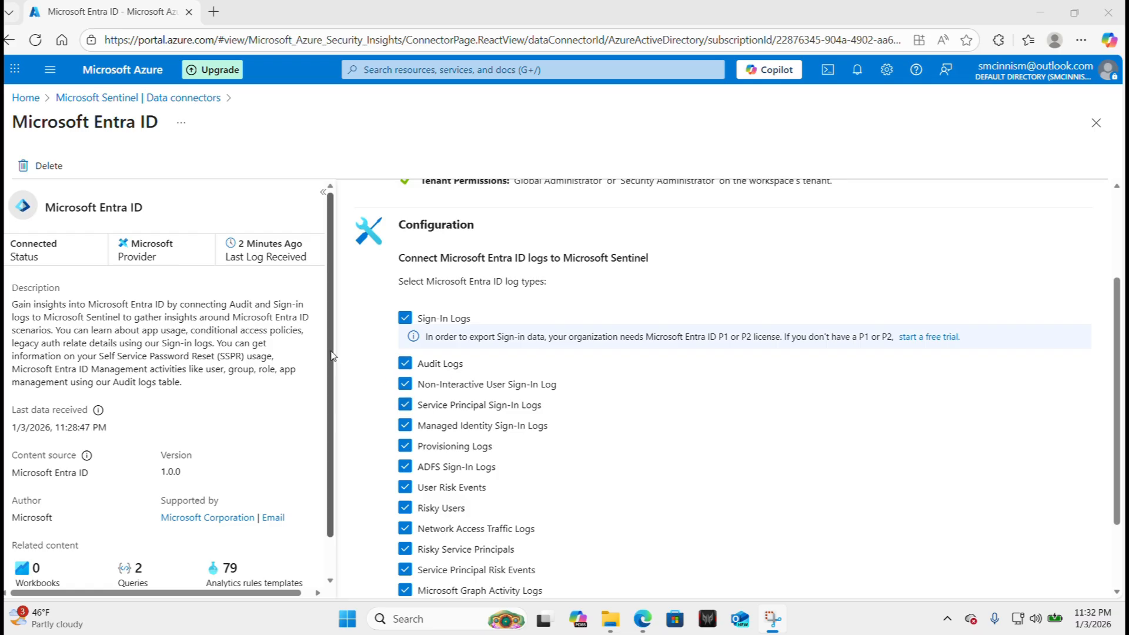
pyautogui.scroll(-1, 331, 356)
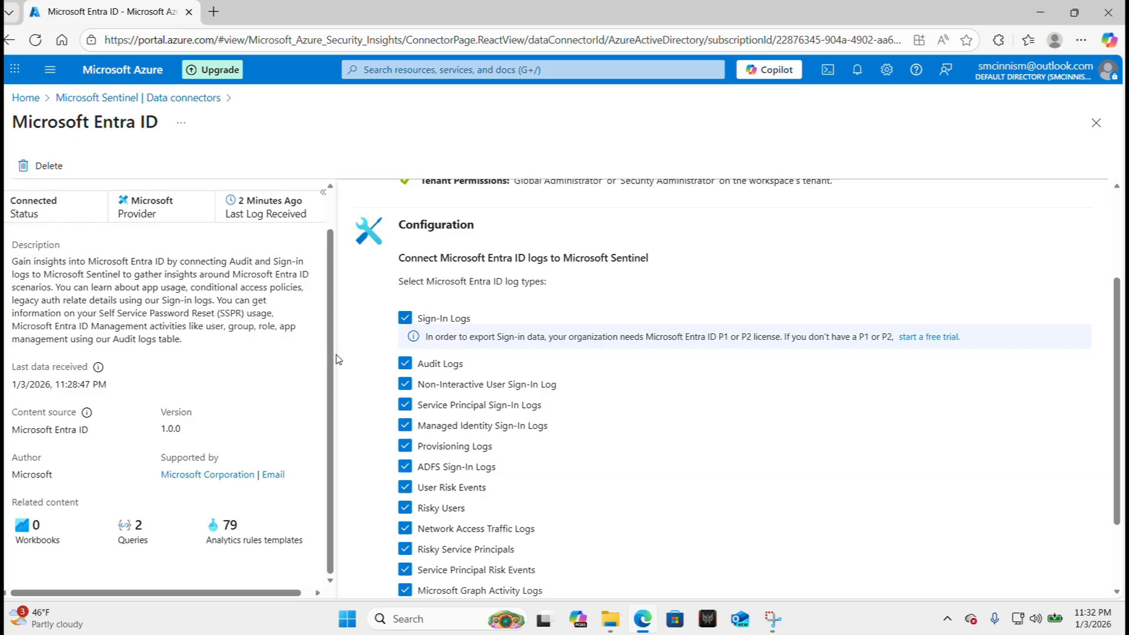
pyautogui.scroll(1, 243, 384)
pyautogui.scroll(-1, 243, 384)
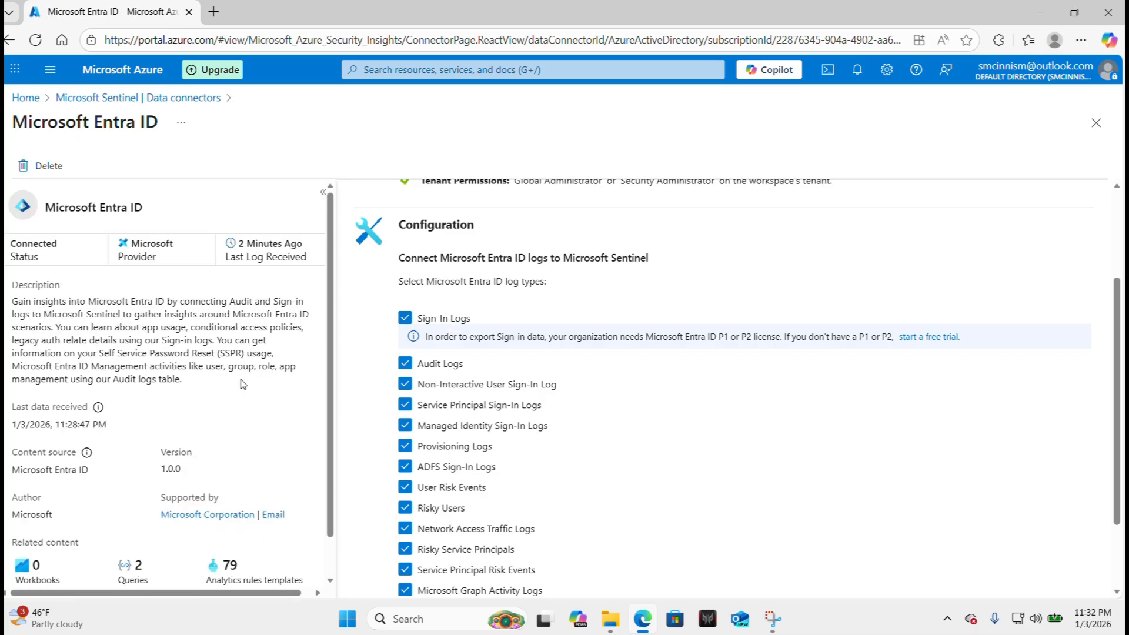
pyautogui.scroll(-5, 243, 384)
pyautogui.moveTo(262, 365)
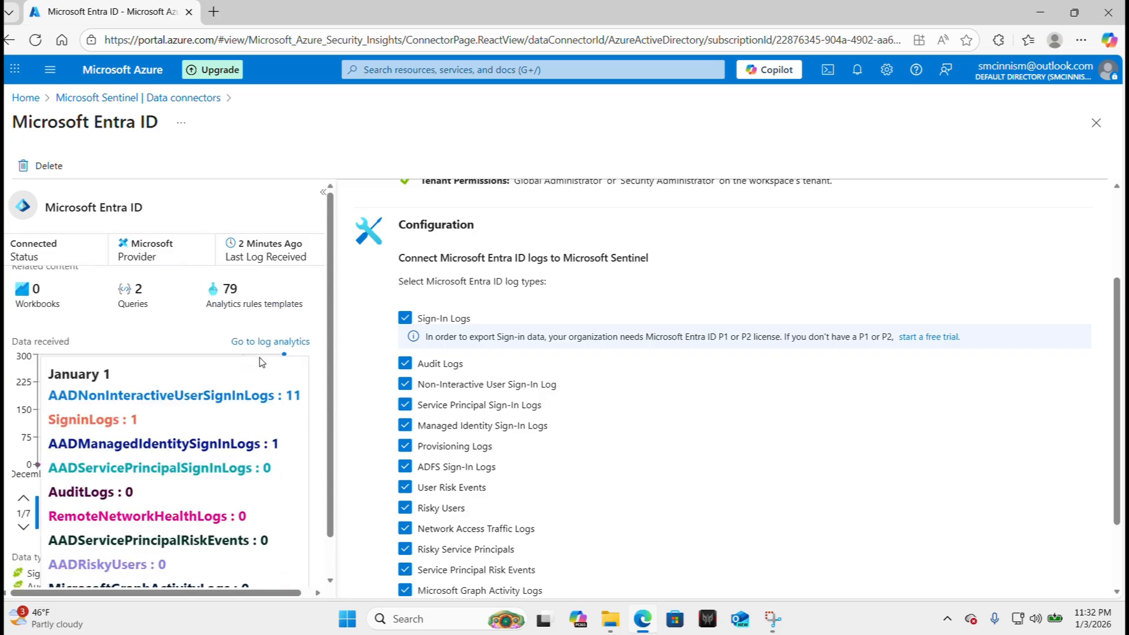
pyautogui.click(265, 341)
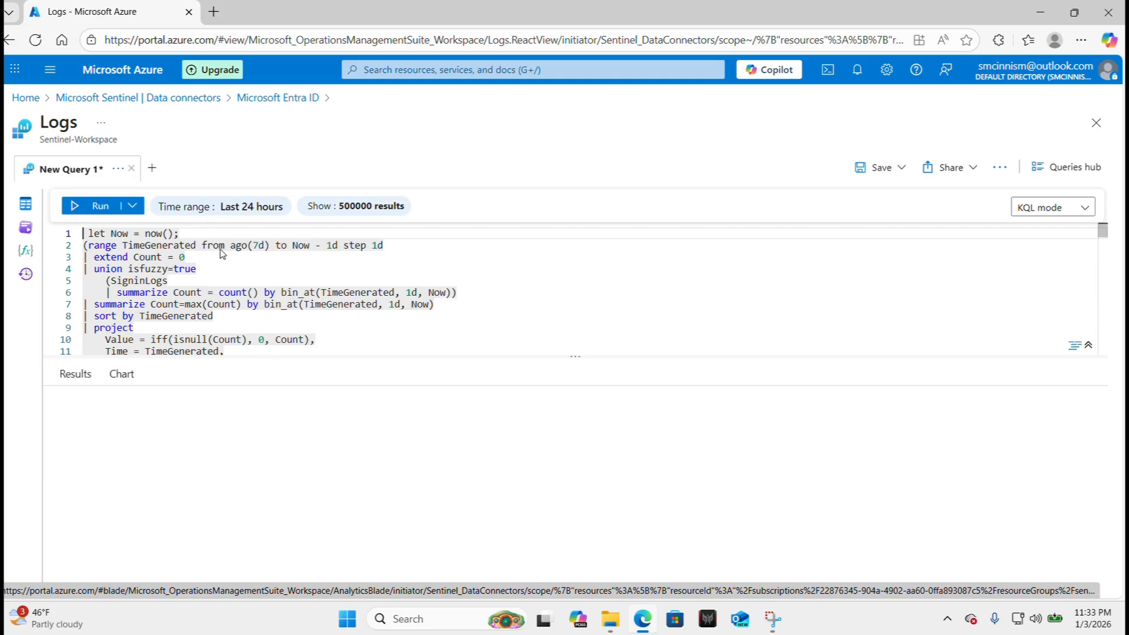
# Start a new blank query and enter the SigninLogs table.
pyautogui.click(152, 168)
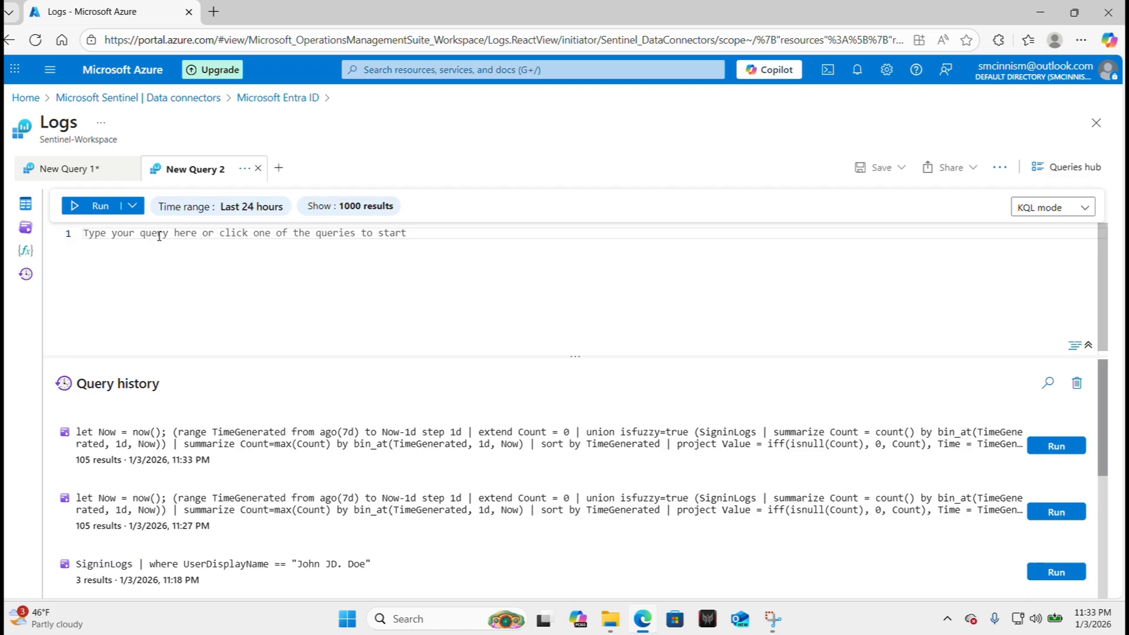
pyautogui.write('Sigh')
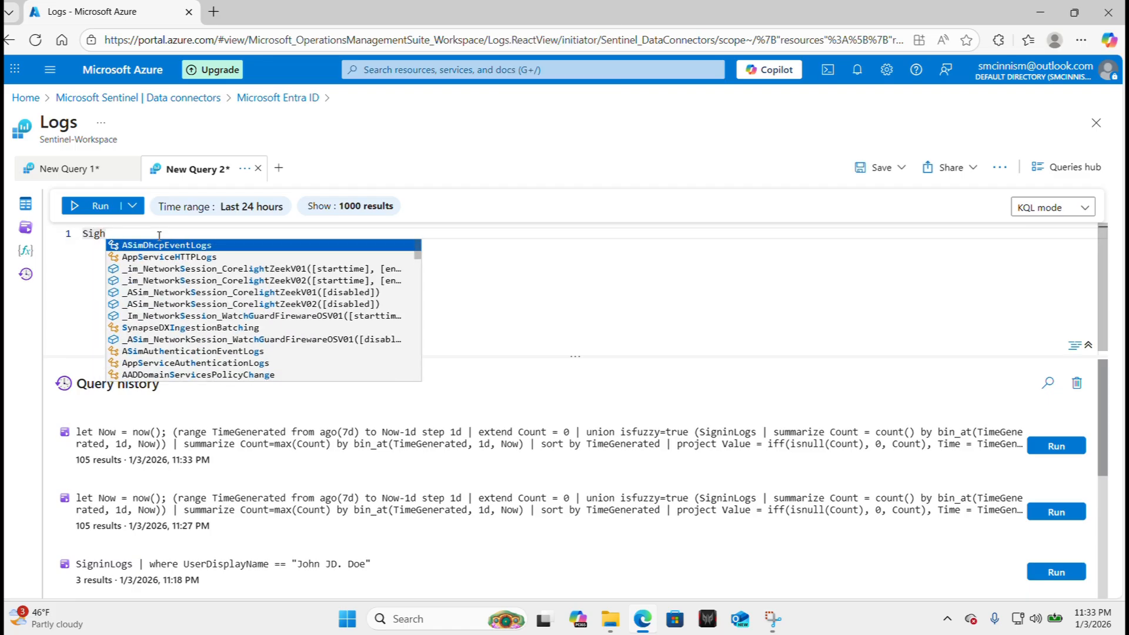
pyautogui.press('BackSpace')
pyautogui.write('nin')
pyautogui.press('Return')
pyautogui.press('Return')
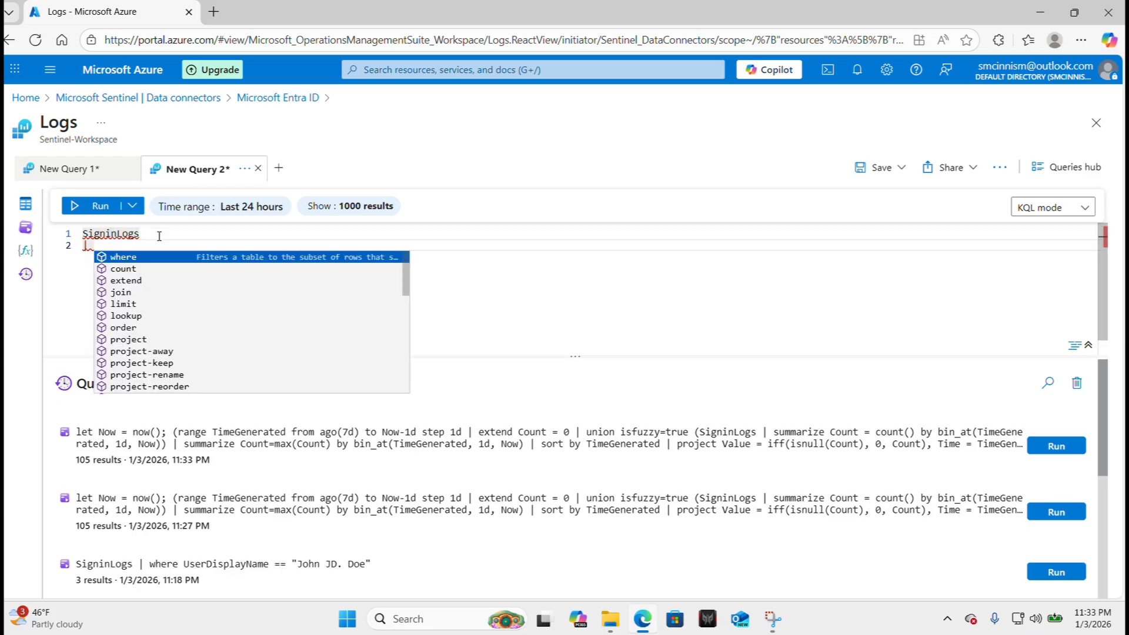
# Add a where filter matching UserDisplayName to the test user's display name.
pyautogui.press('Return')
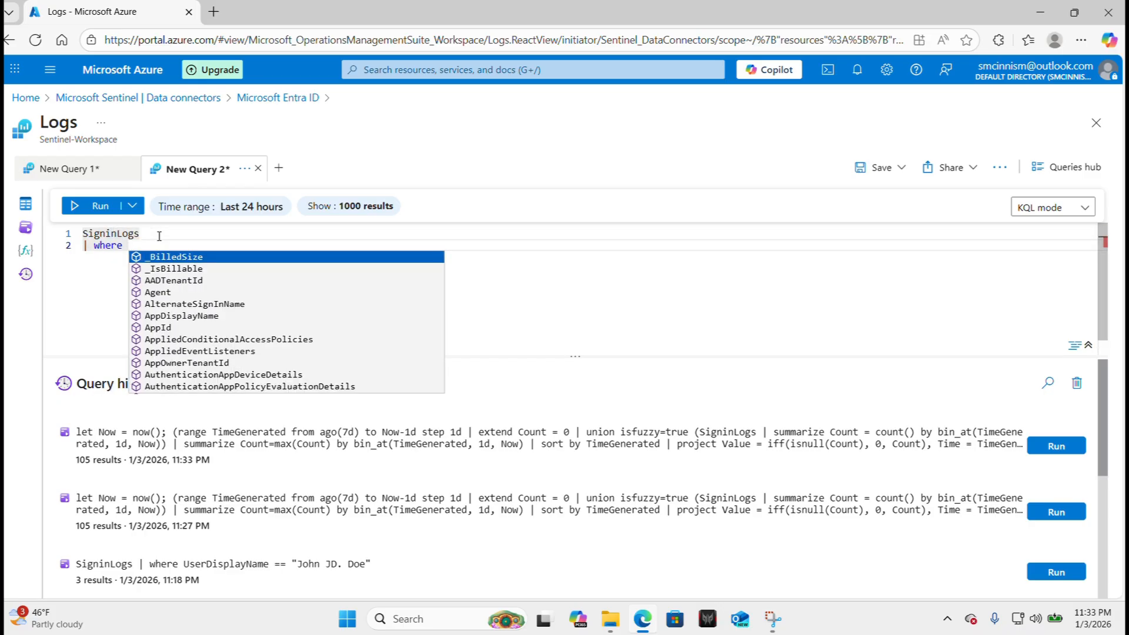
pyautogui.press('capslock')
pyautogui.write('U')
pyautogui.press('capslock')
pyautogui.write('ser')
pyautogui.press('Down')
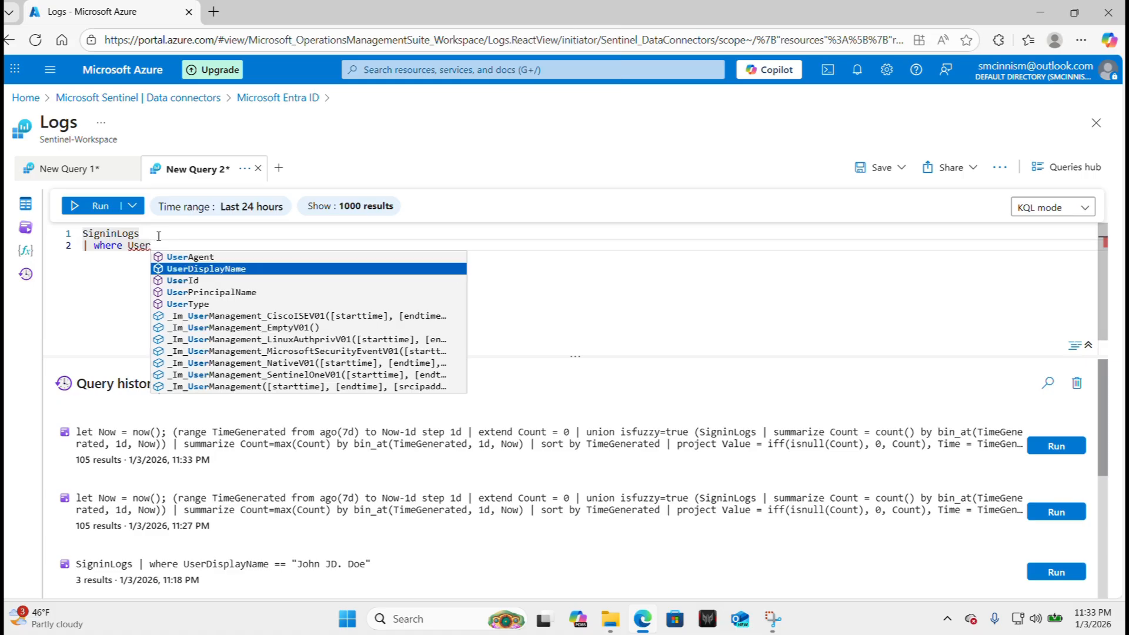
pyautogui.press('Return')
pyautogui.write('== "')
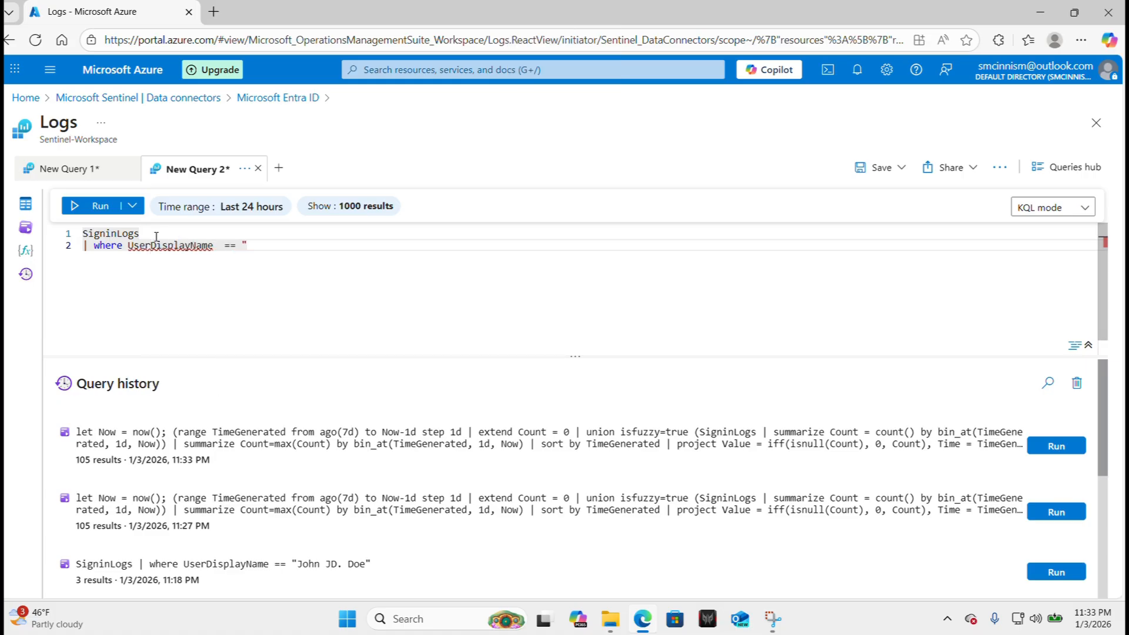
pyautogui.press('capslock')
pyautogui.write('J')
pyautogui.press('capslock')
pyautogui.write('ohn')
pyautogui.press('capslock')
pyautogui.write('JD. ')
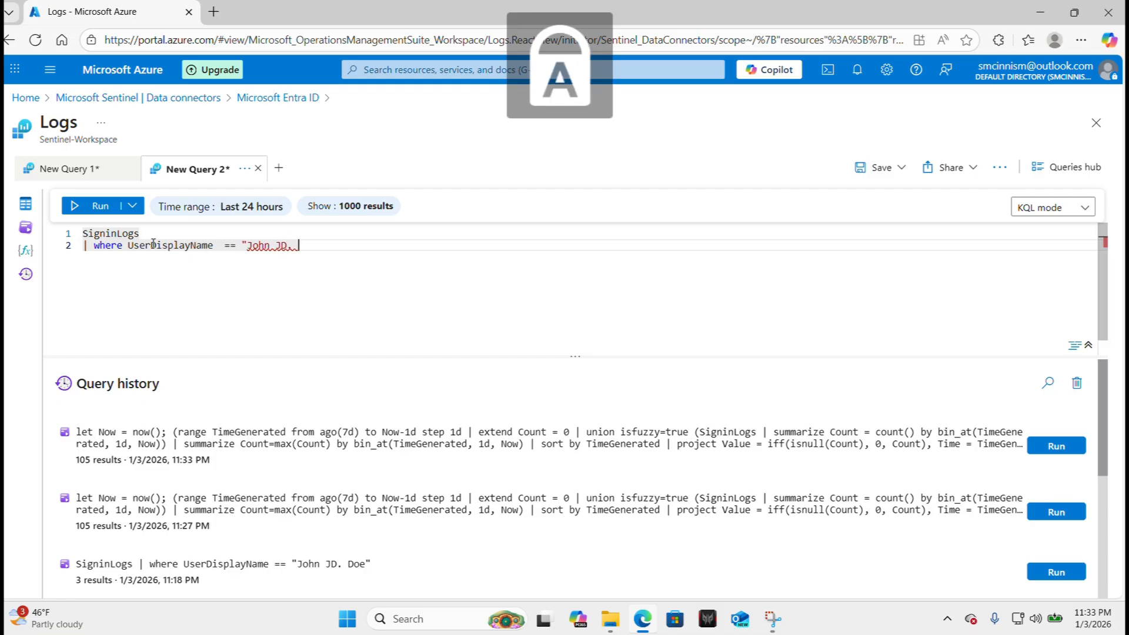
pyautogui.write('D')
pyautogui.press('capslock')
pyautogui.write('oe"')
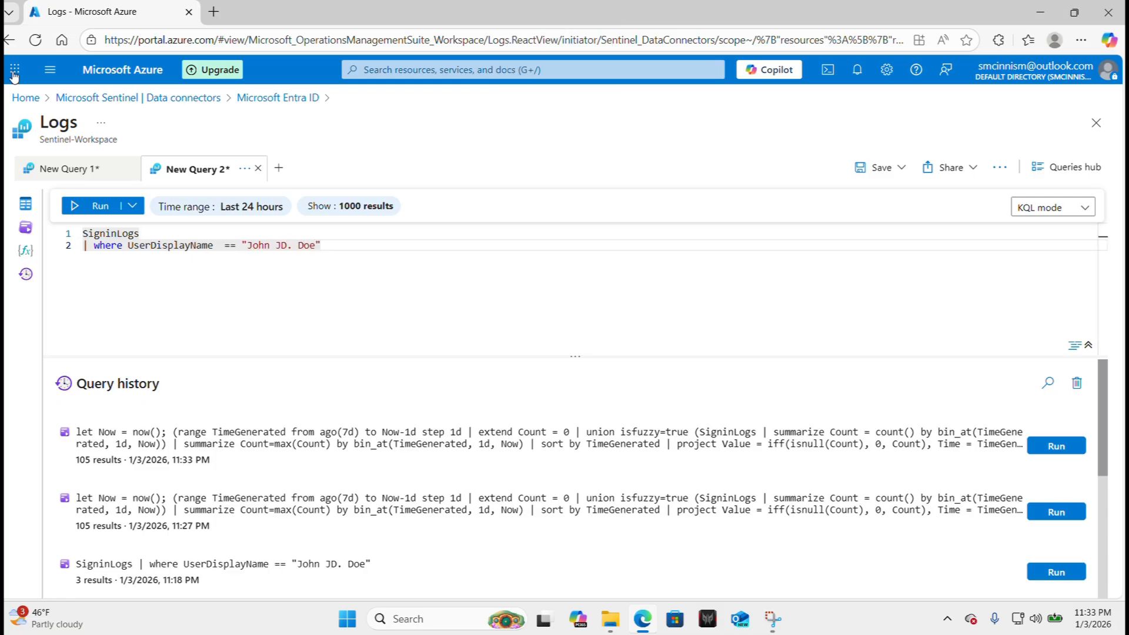
# Run the query and widen ResultDescription to read the three FAILURE records' reasons.
pyautogui.click(82, 208)
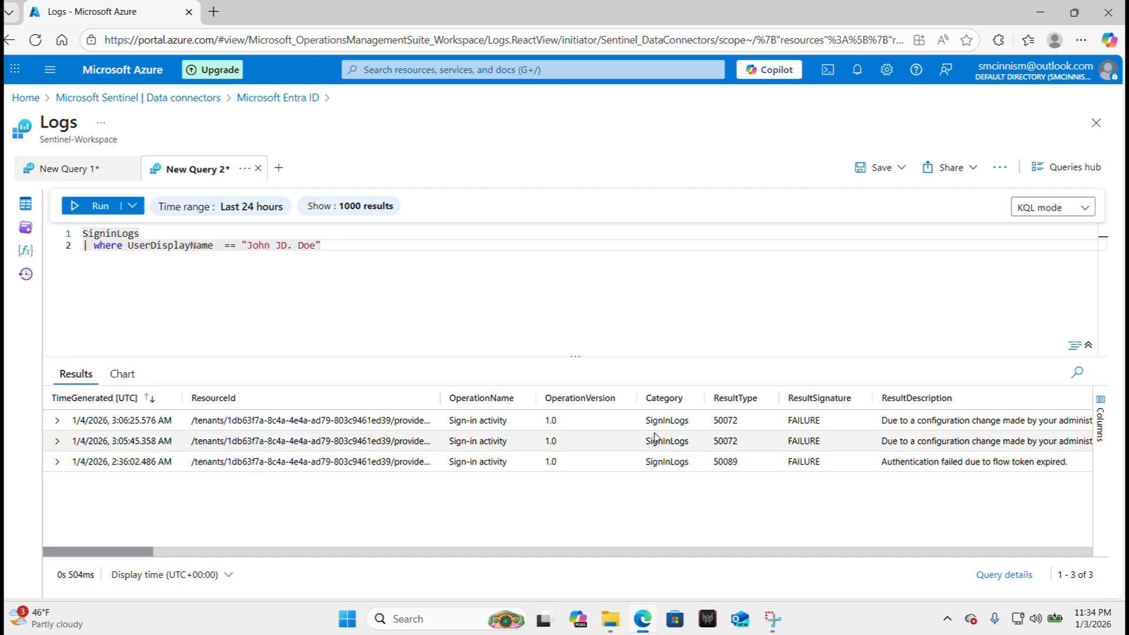
pyautogui.hscroll(3, 530, 428)
pyautogui.hscroll(-5, 532, 430)
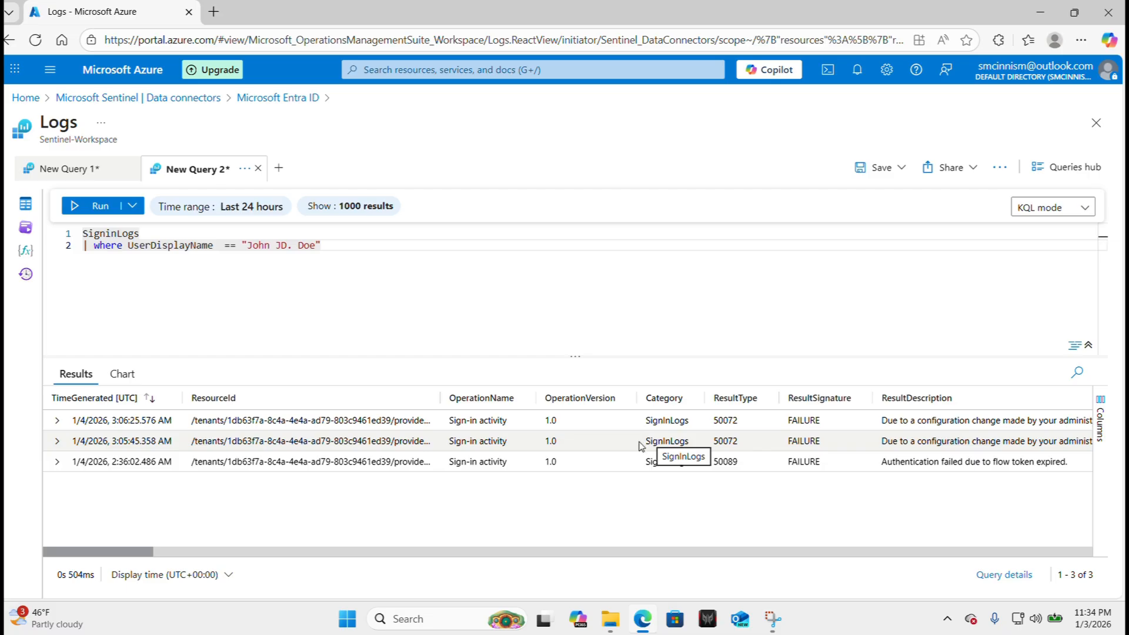
pyautogui.hscroll(4, 754, 474)
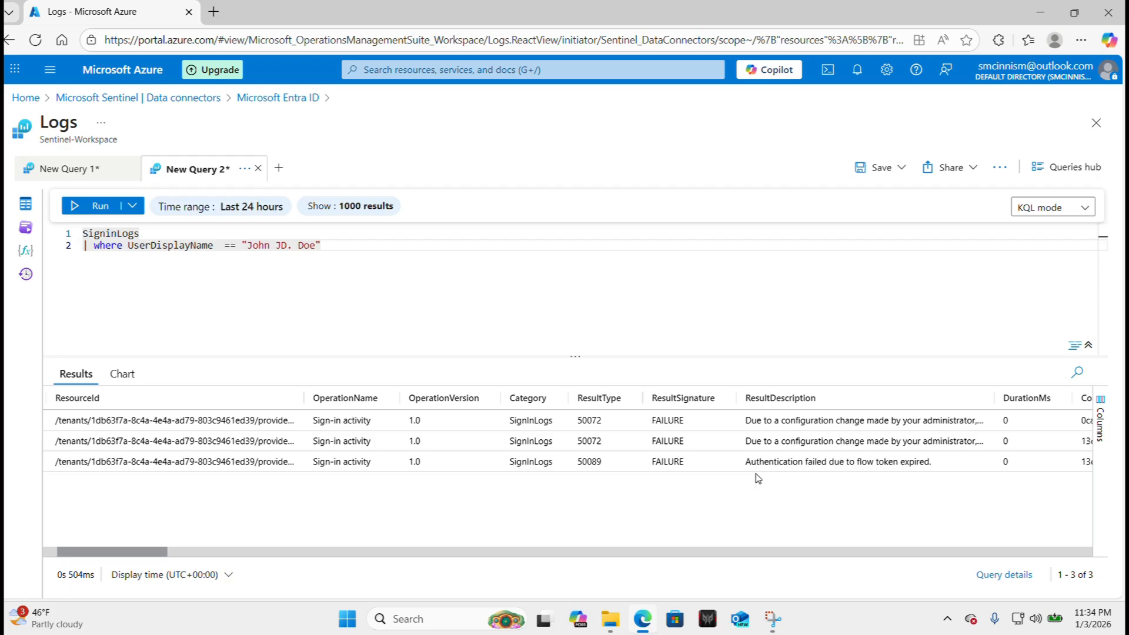
pyautogui.hscroll(4, 582, 420)
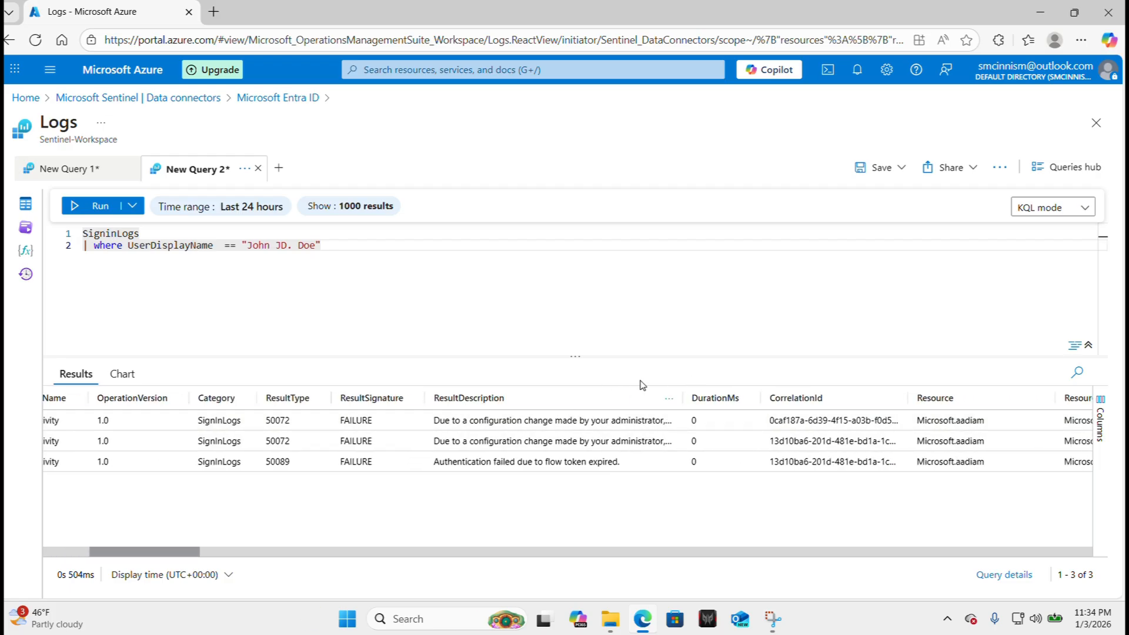
pyautogui.moveTo(682, 398); pyautogui.dragTo(864, 406)
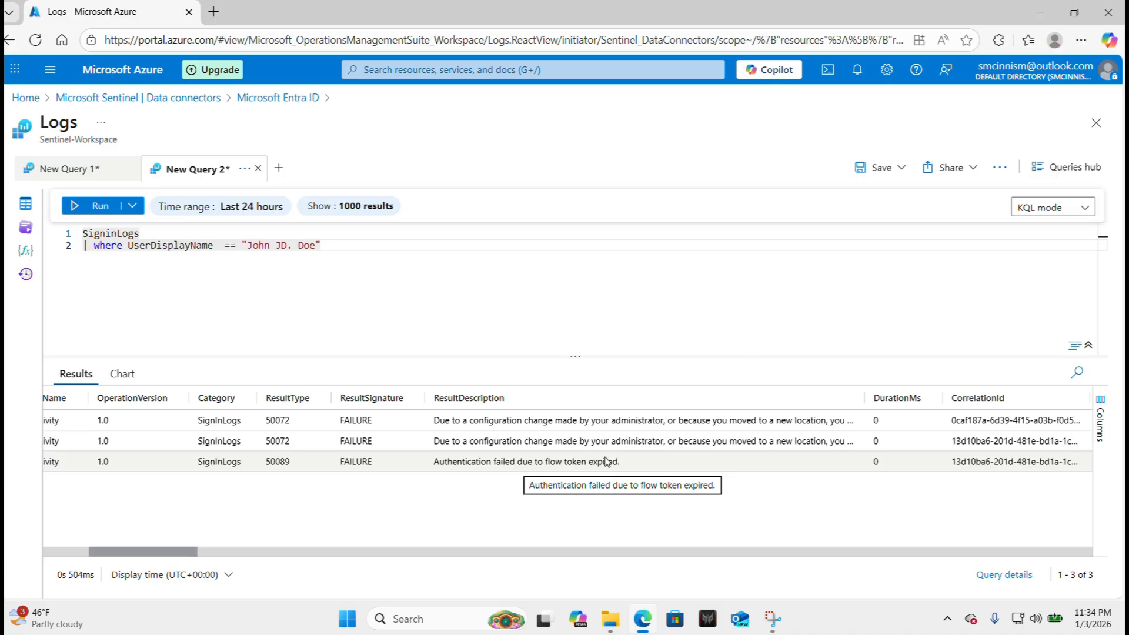
pyautogui.moveTo(863, 396); pyautogui.dragTo(665, 402)
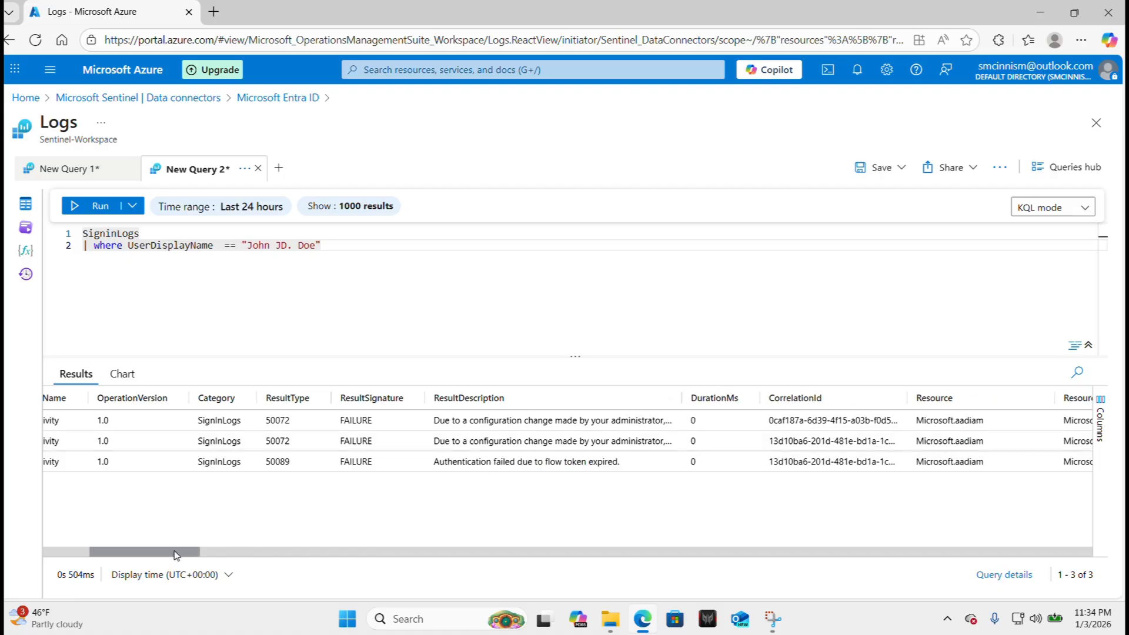
pyautogui.moveTo(177, 553); pyautogui.dragTo(132, 554)
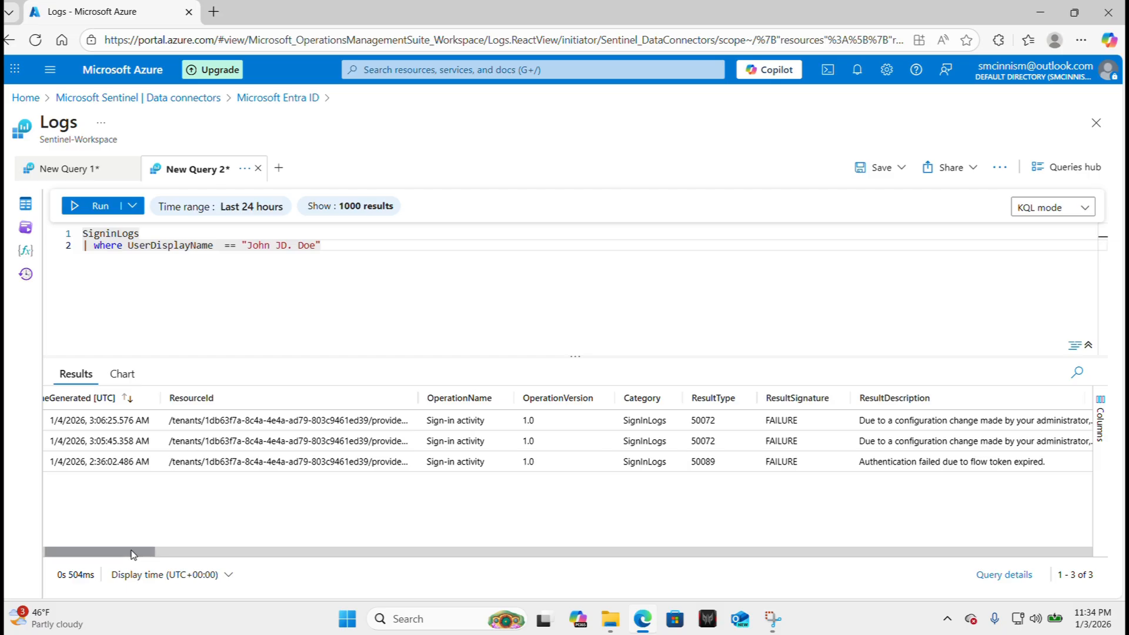
pyautogui.moveTo(144, 552)
pyautogui.mouseDown()
pyautogui.moveTo(110, 552)
pyautogui.moveTo(181, 547)
pyautogui.moveTo(125, 549)
pyautogui.mouseUp()
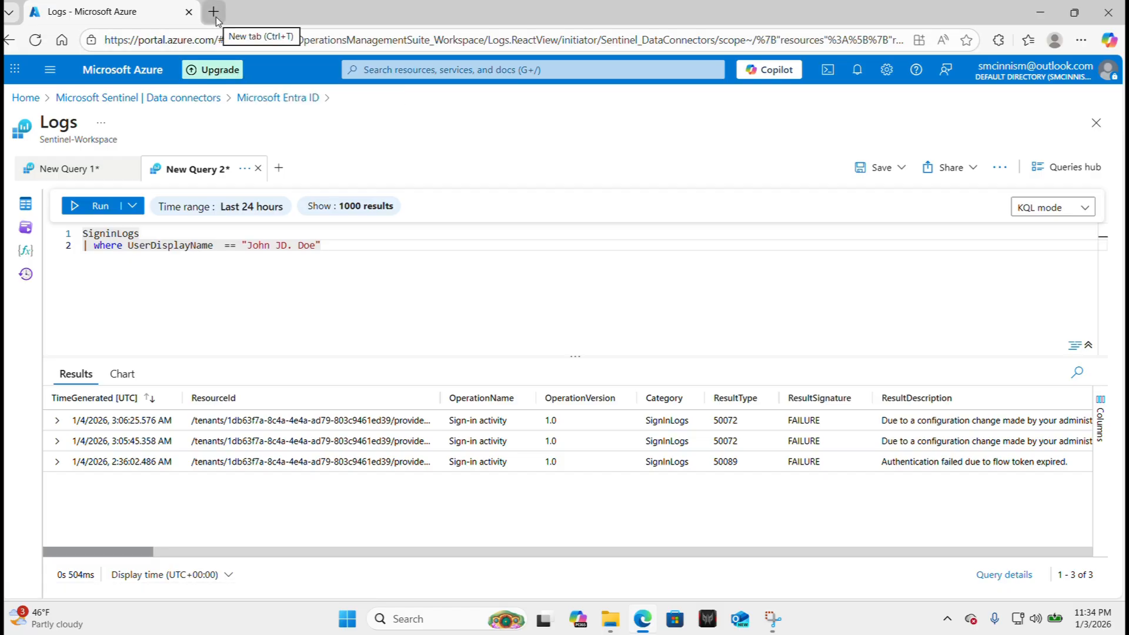
# Open a new InPrivate window and load portal.office.com.
pyautogui.click(1082, 41)
pyautogui.click(976, 111)
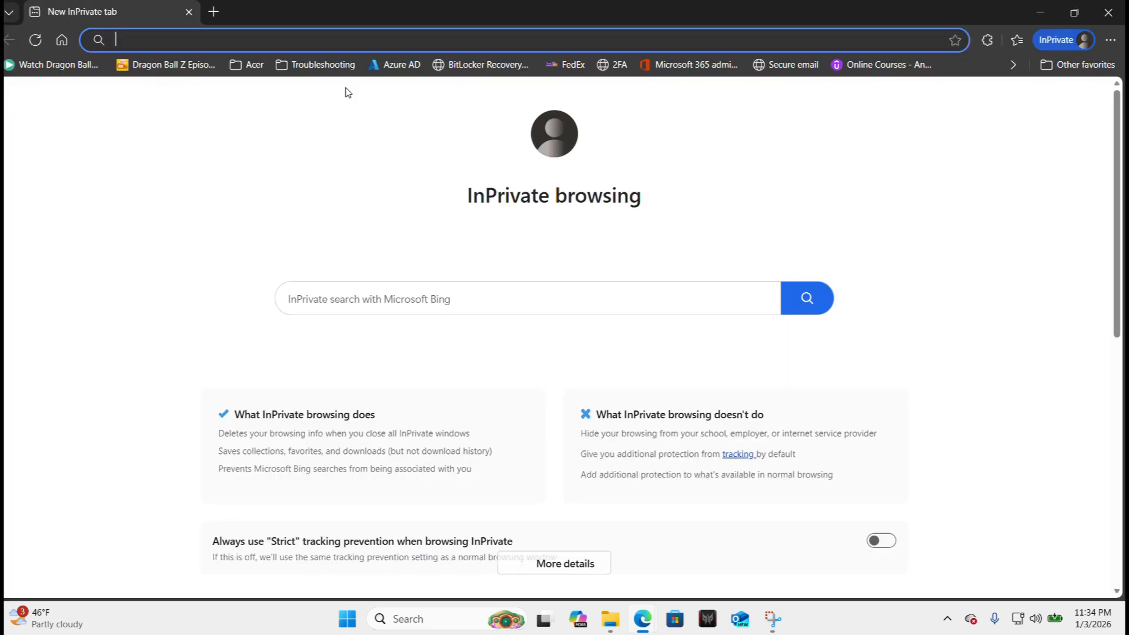
pyautogui.write('portal')
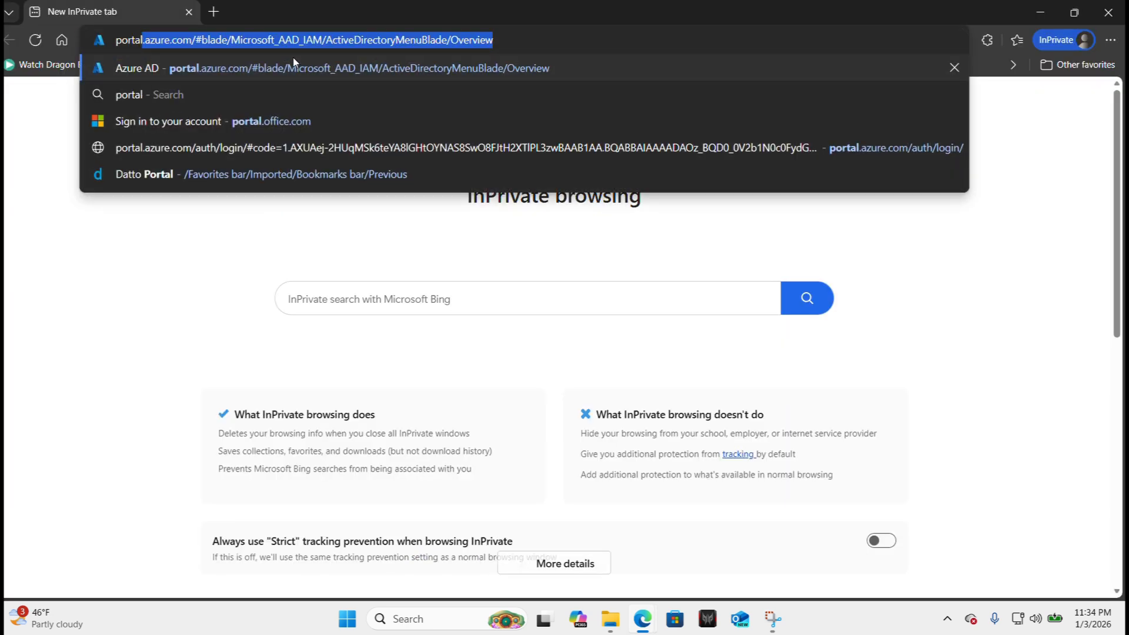
pyautogui.write('.office.com')
pyautogui.press('Return')
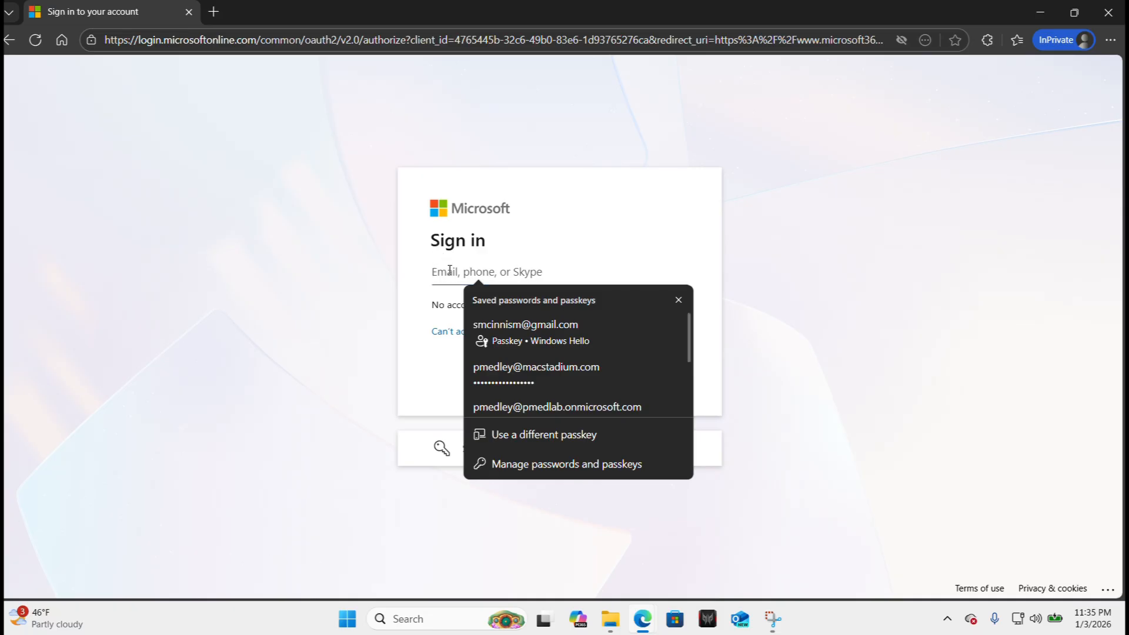
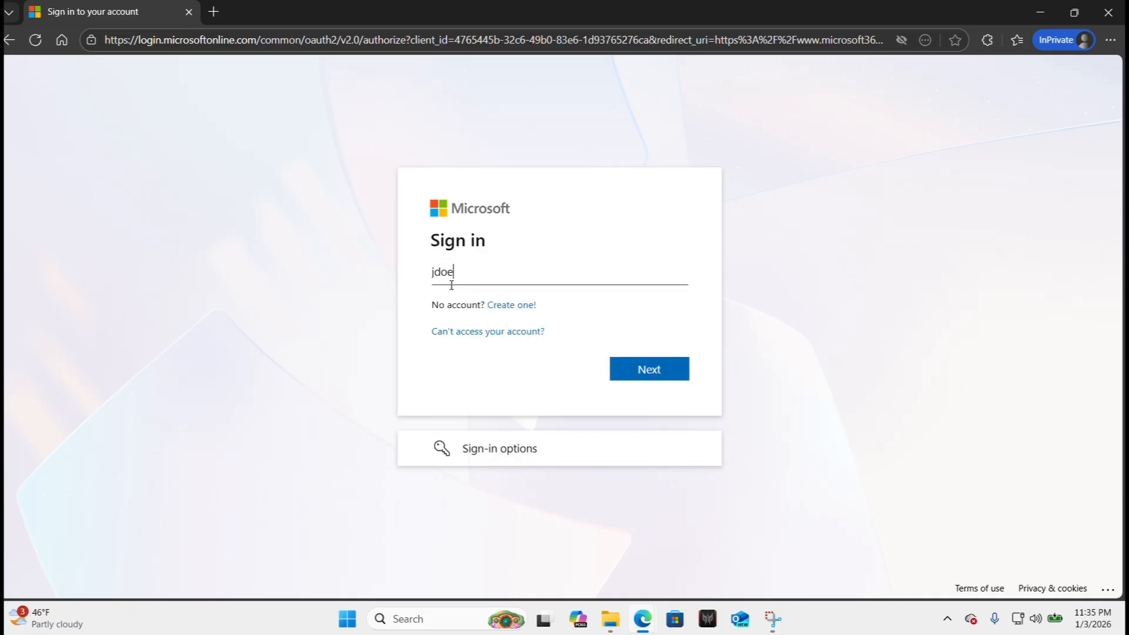
# Sign in with the test user's email and password, finish Authenticator setup, decline staying signed in.
pyautogui.press('Return')
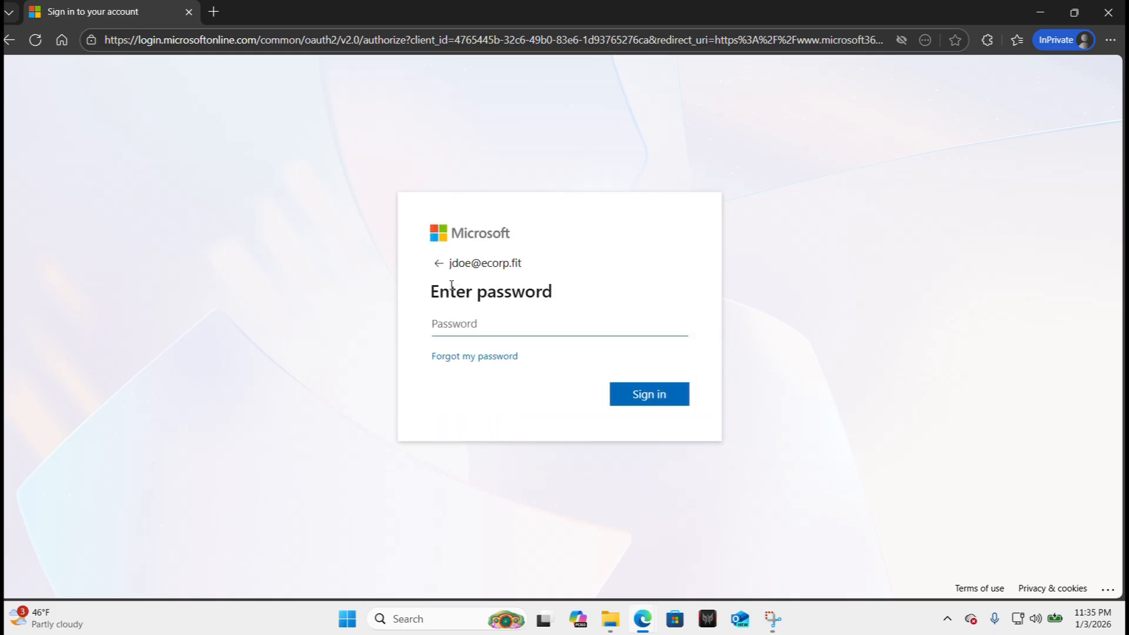
pyautogui.click(462, 322)
pyautogui.press('capslock')
pyautogui.press('capslock')
pyautogui.write('•••••')
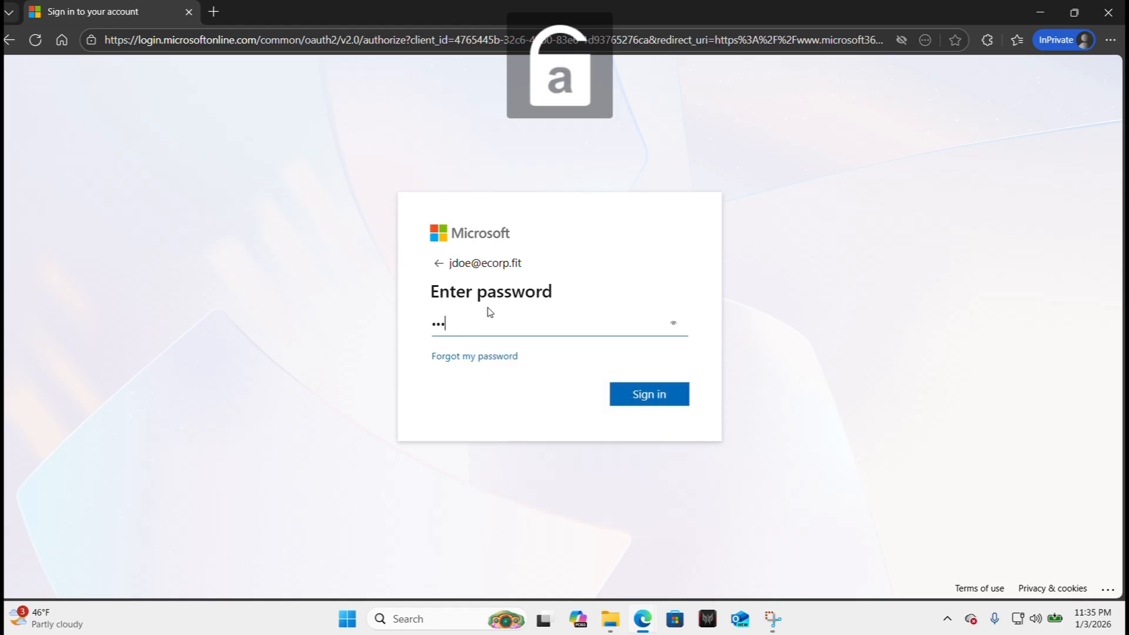
pyautogui.write('•••••••')
pyautogui.press('Return')
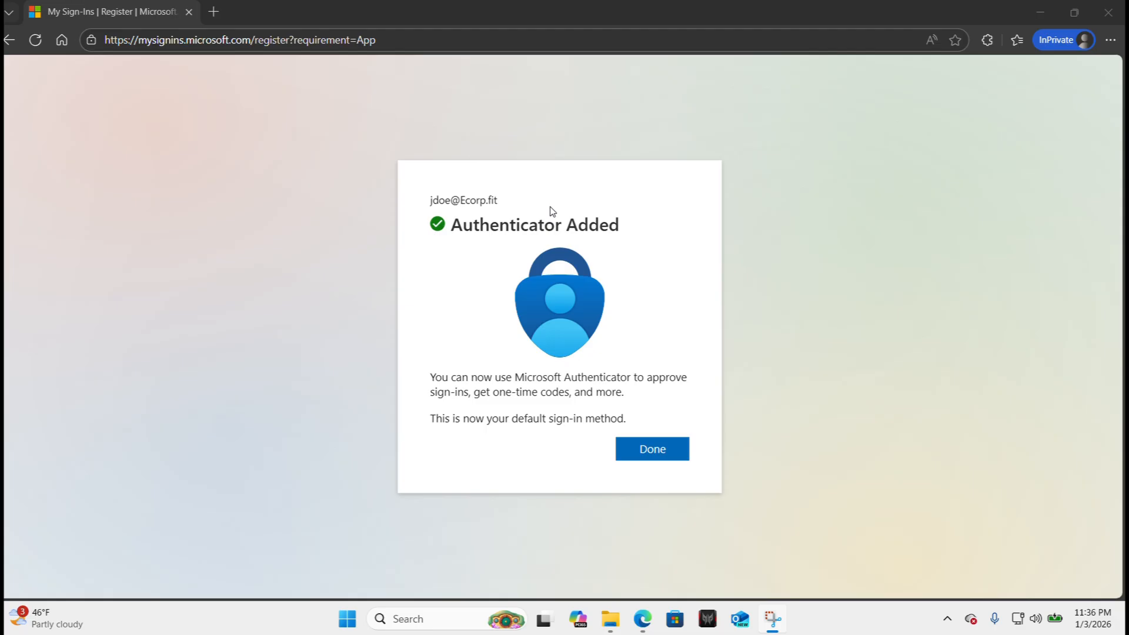
pyautogui.click(655, 449)
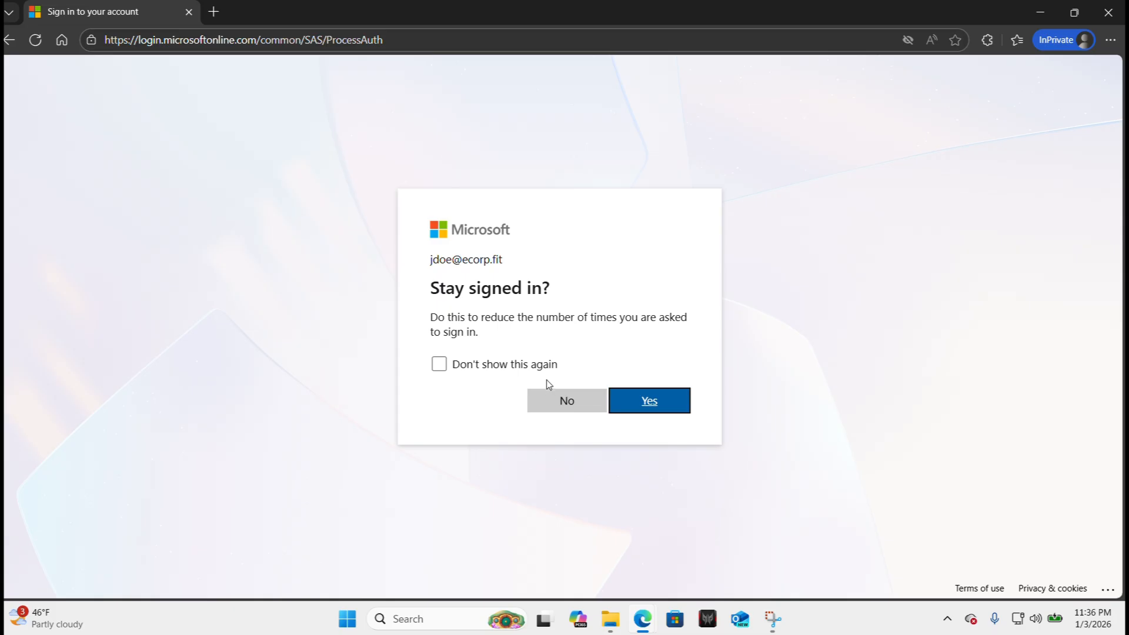
pyautogui.click(557, 401)
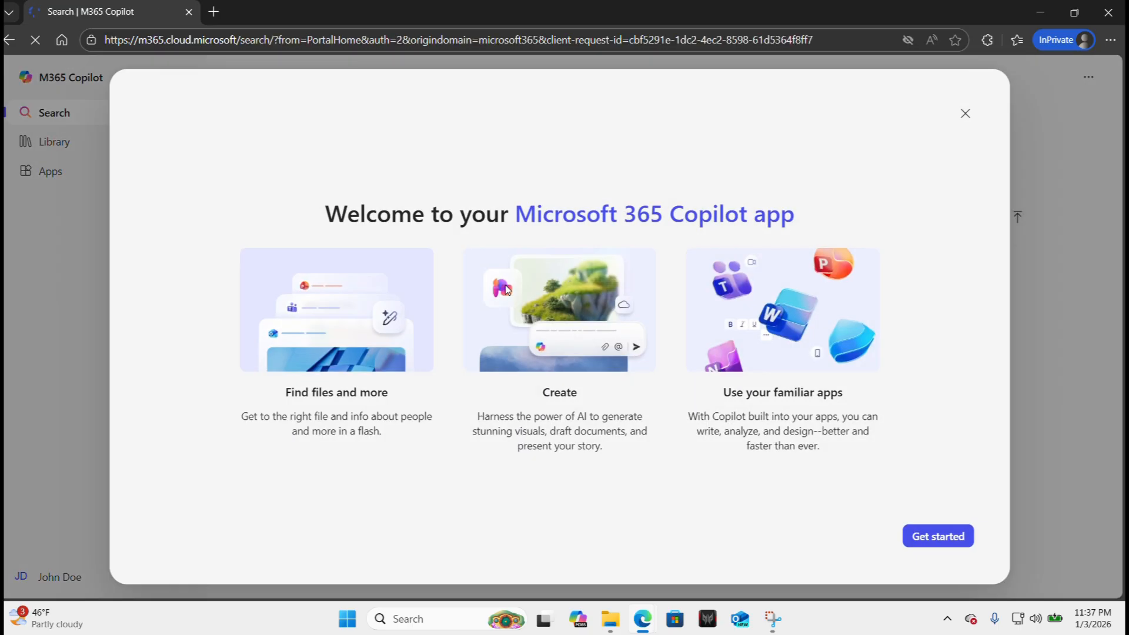
# Close the Copilot Welcome dialog and open a new InPrivate tab.
pyautogui.click(965, 113)
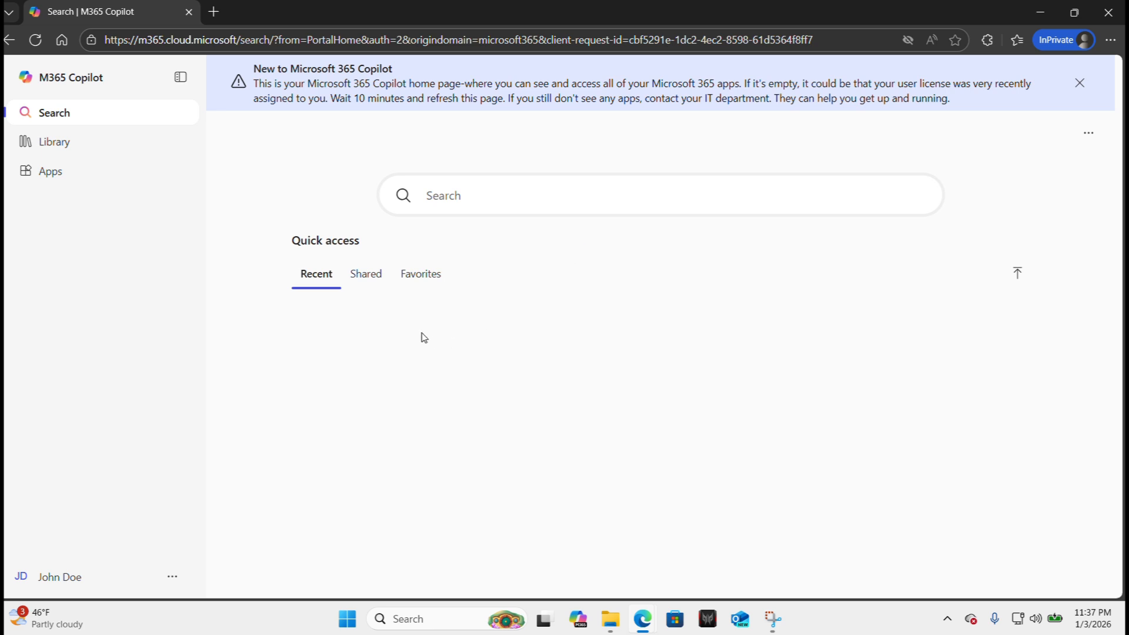
pyautogui.click(213, 18)
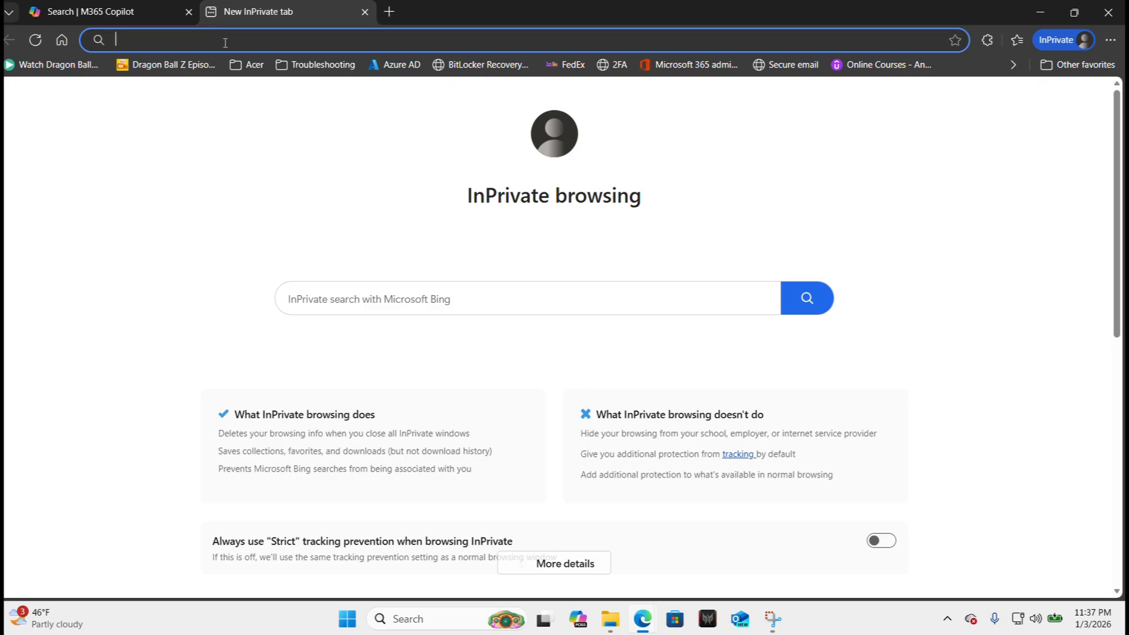
# View the Default Directory overview as the test user, then minimize the InPrivate window.
pyautogui.click(393, 65)
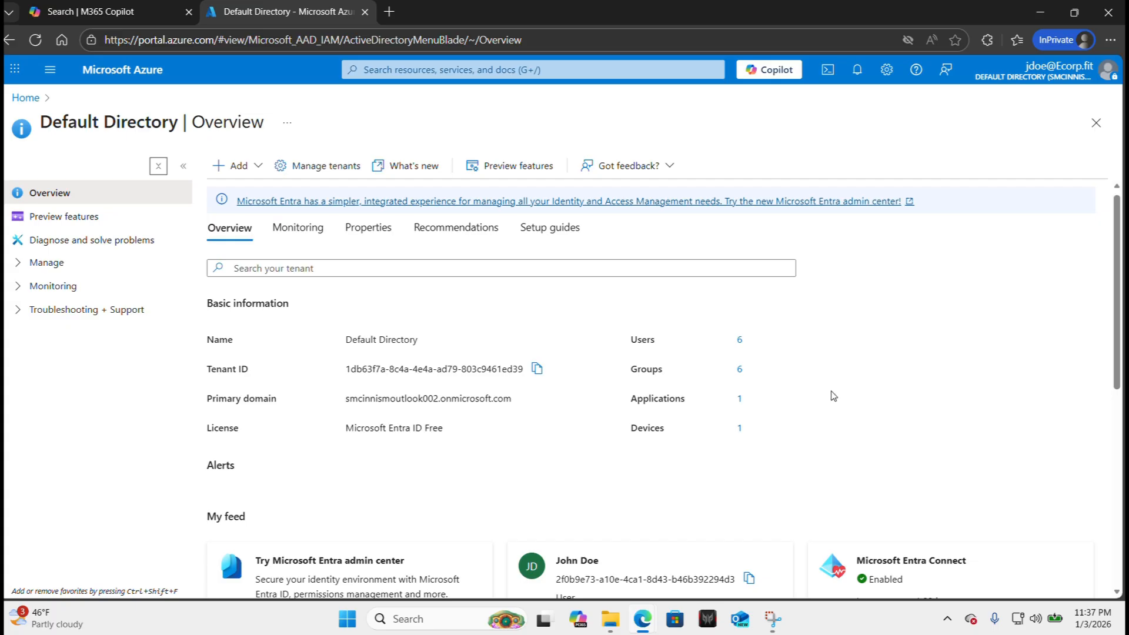
pyautogui.scroll(-3, 831, 395)
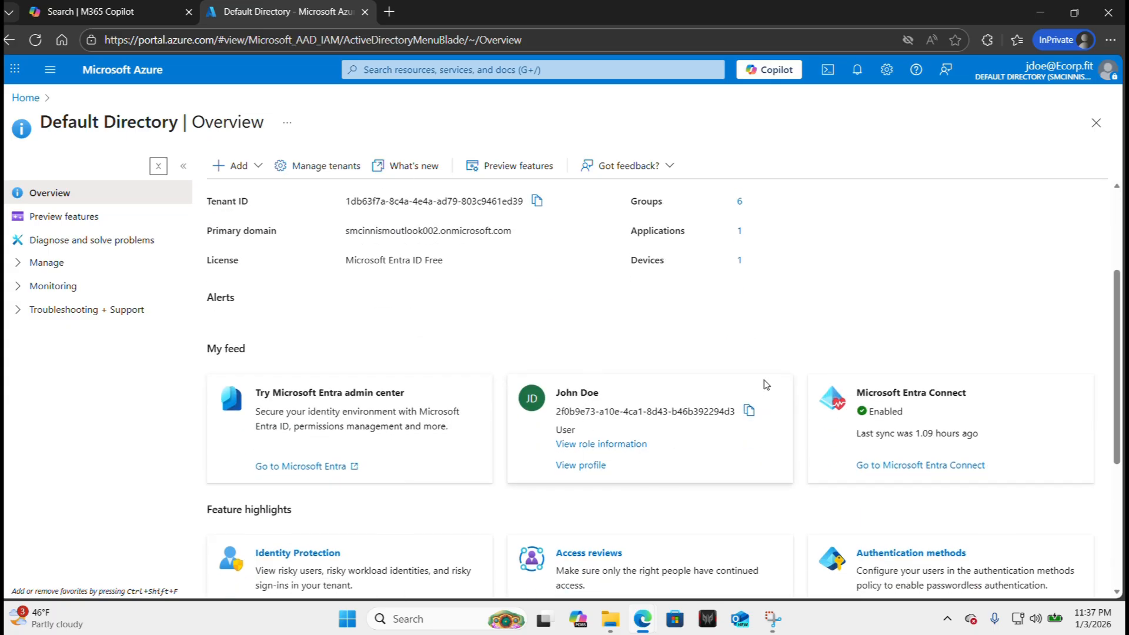
pyautogui.scroll(-1, 666, 363)
pyautogui.scroll(-1, 666, 363)
pyautogui.scroll(5, 666, 362)
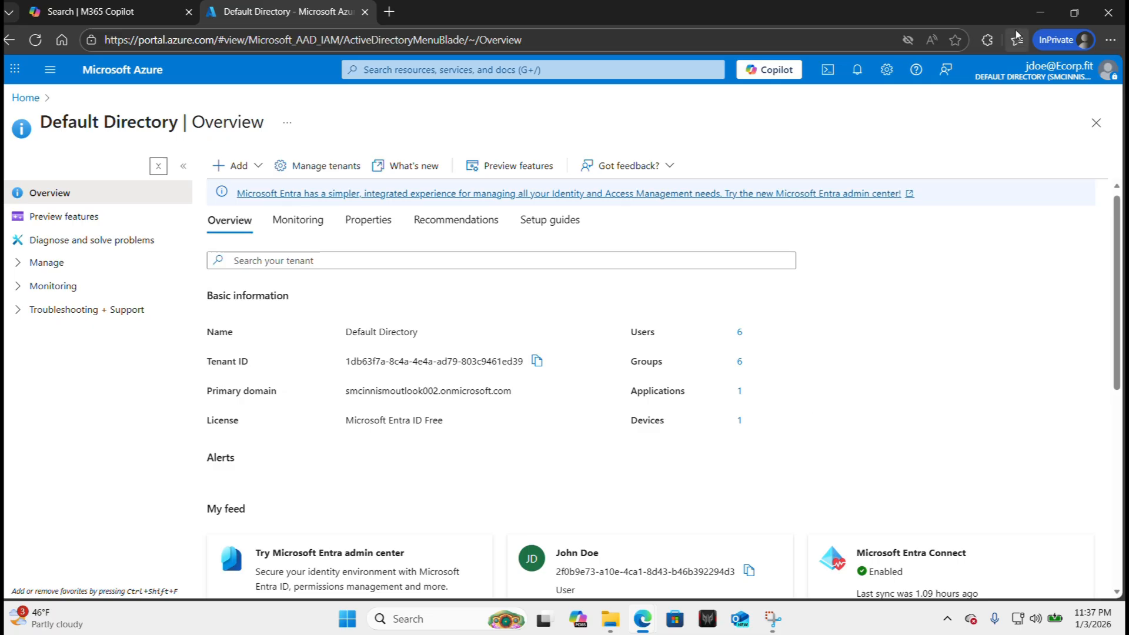
pyautogui.click(1039, 15)
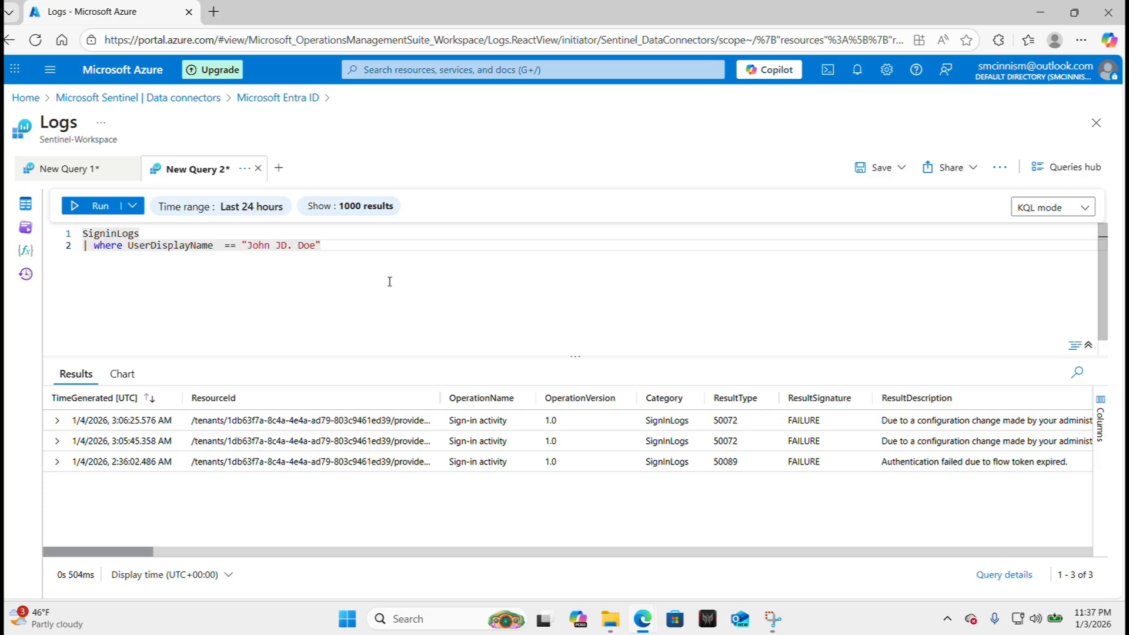
# Rerun the query, then append and ResultSignature == "Failure" to the filter line.
pyautogui.click(97, 208)
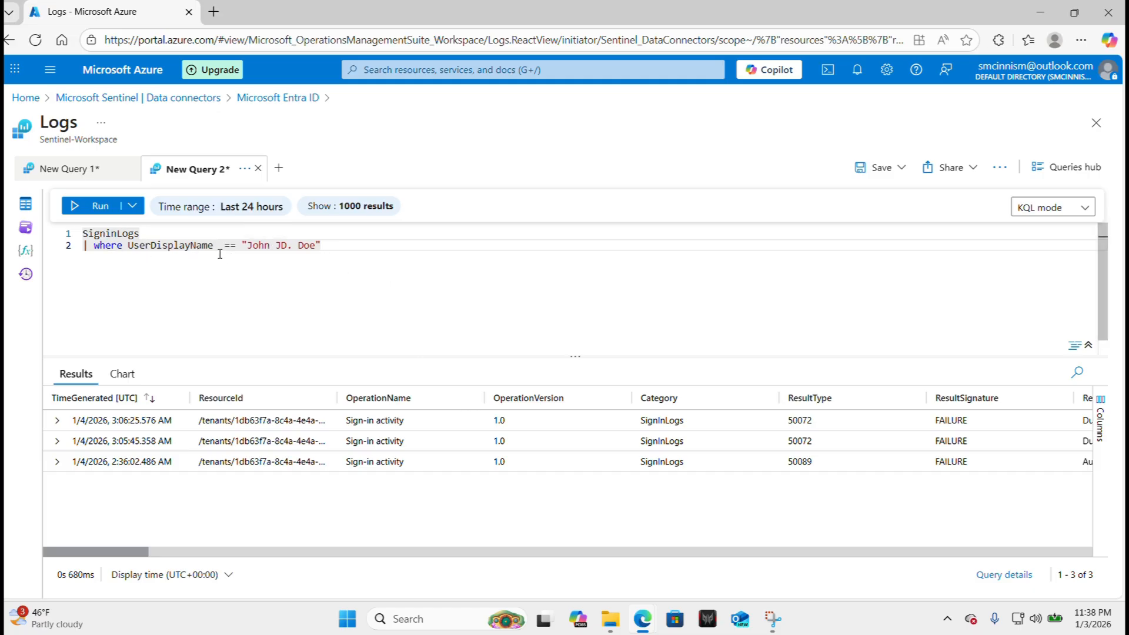
pyautogui.click(340, 252)
pyautogui.write('and')
pyautogui.press('capslock')
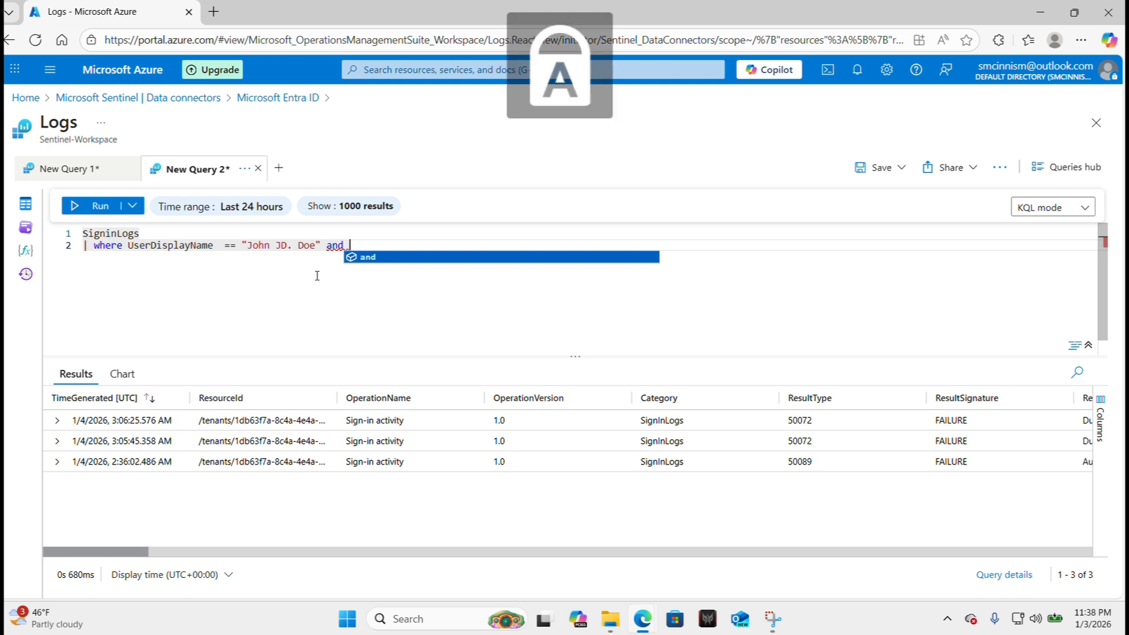
pyautogui.write('R')
pyautogui.press('capslock')
pyautogui.write('esult')
pyautogui.press('capslock')
pyautogui.write('S')
pyautogui.press('capslock')
pyautogui.write('ignature ')
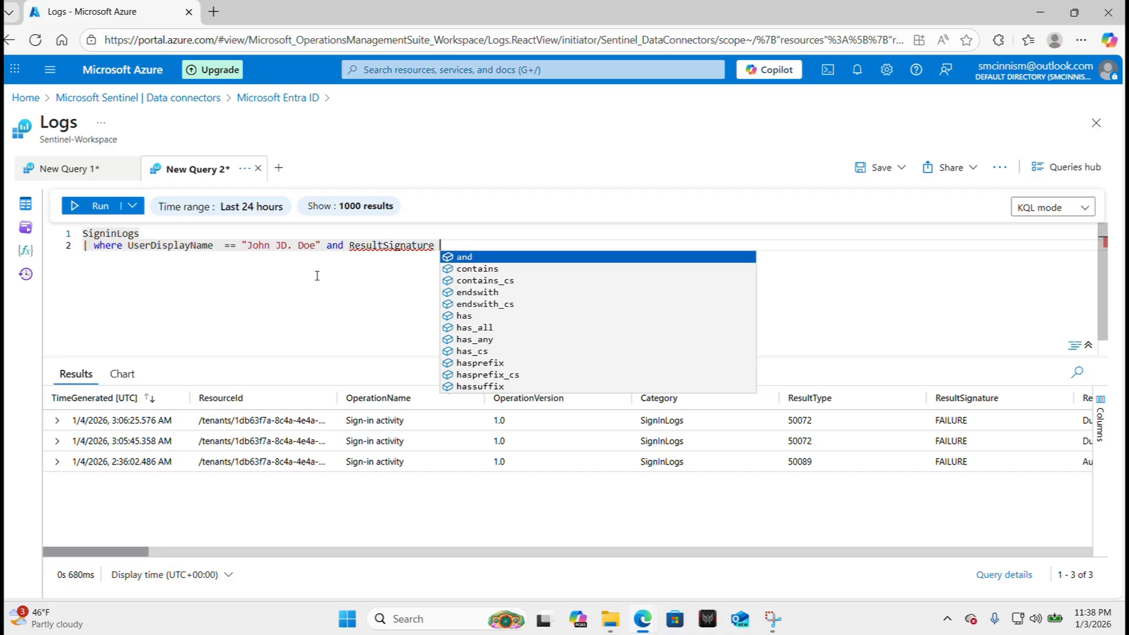
pyautogui.write('== "')
pyautogui.press('capslock')
pyautogui.write('F')
pyautogui.press('capslock')
pyautogui.write('ailure"')
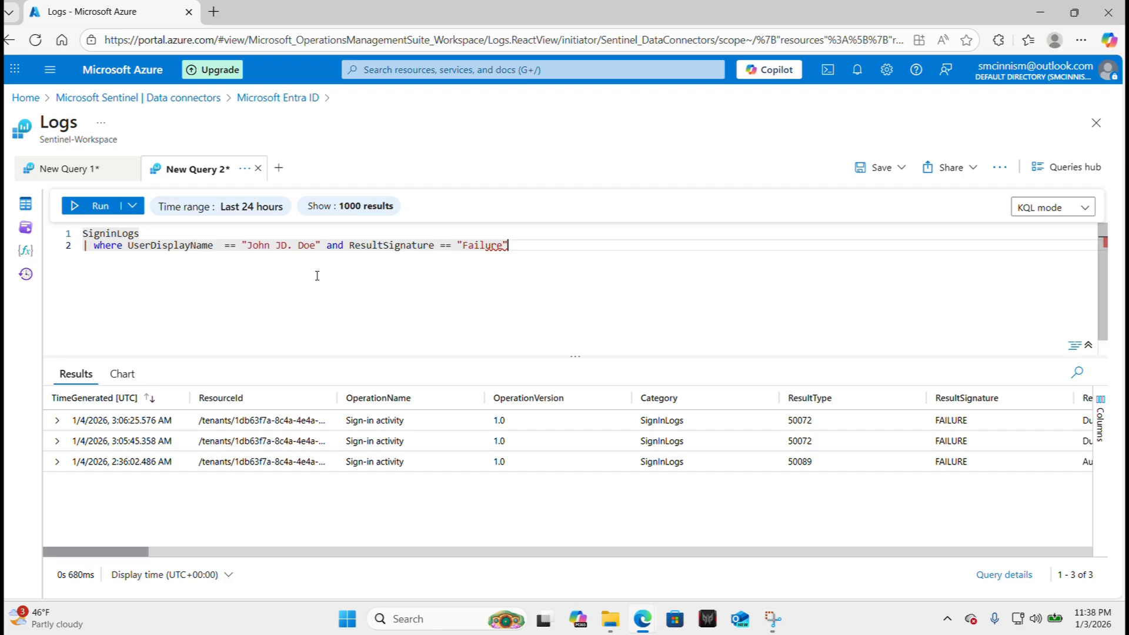
# Run the failure-filtered query and review the three FAILURE rows across all columns.
pyautogui.click(101, 216)
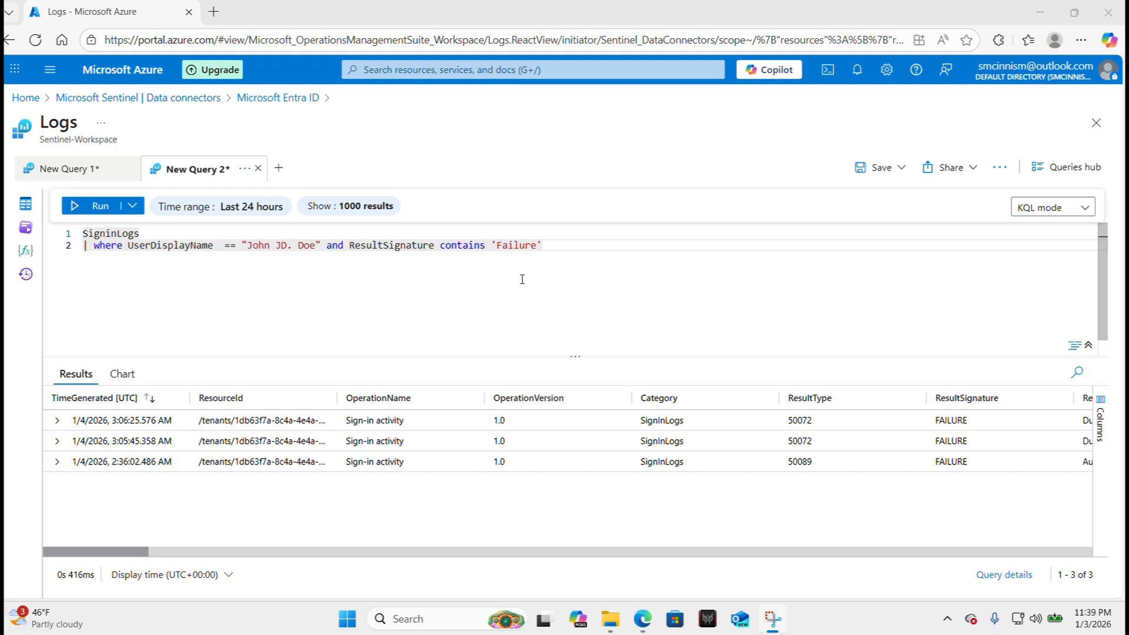
pyautogui.hscroll(3, 428, 425)
pyautogui.hscroll(5, 428, 425)
pyautogui.hscroll(4, 427, 425)
pyautogui.hscroll(1, 488, 426)
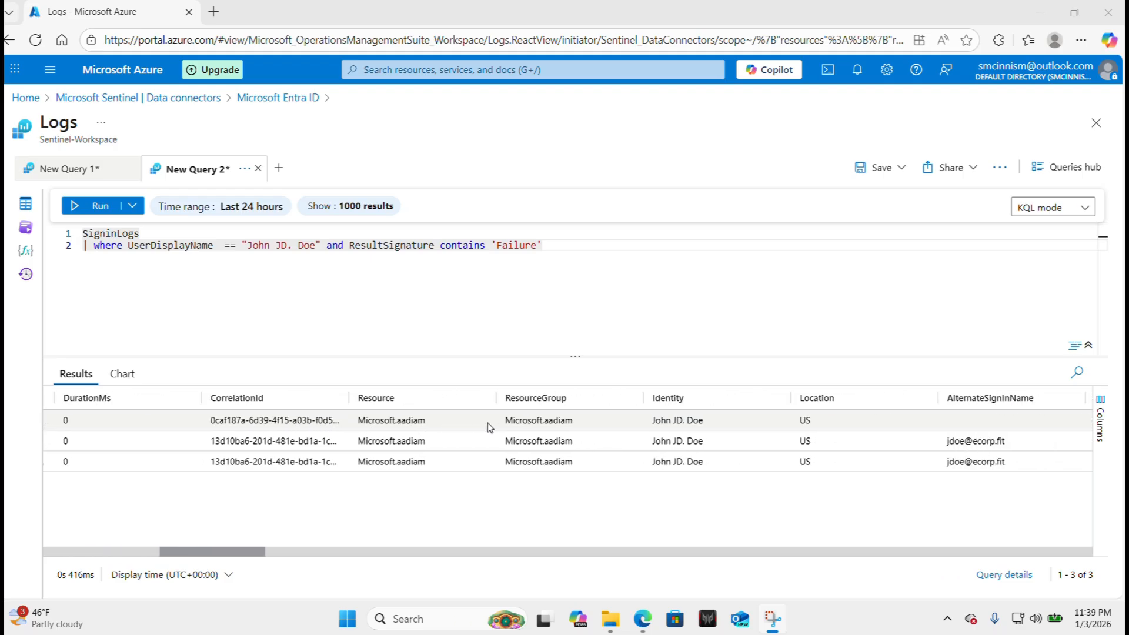
pyautogui.hscroll(-1, 488, 423)
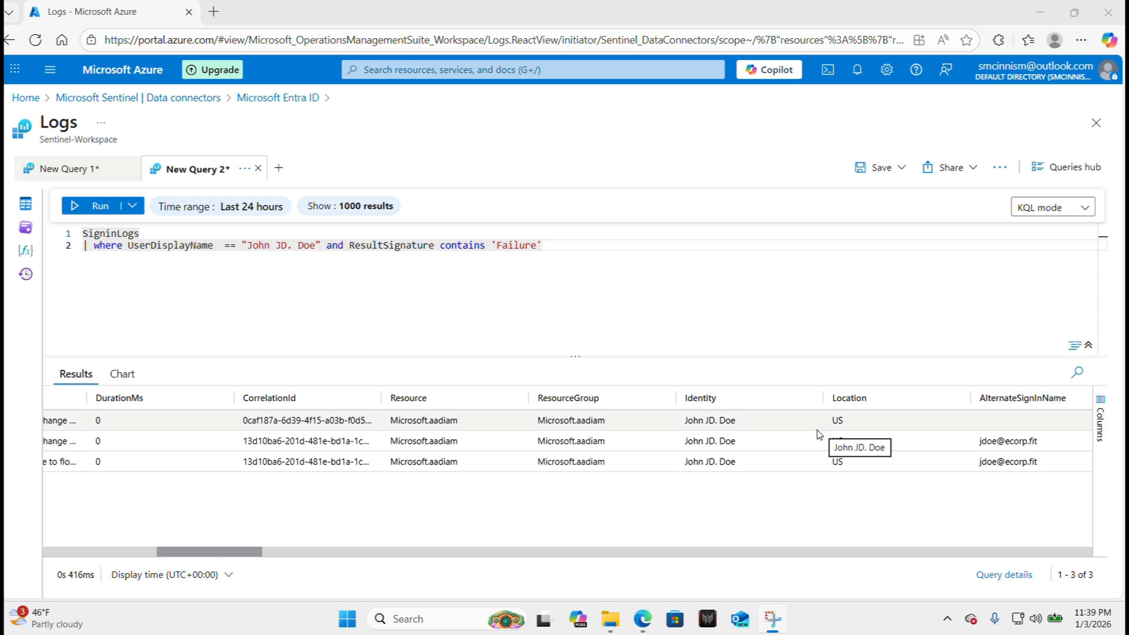
pyautogui.hscroll(-2, 723, 456)
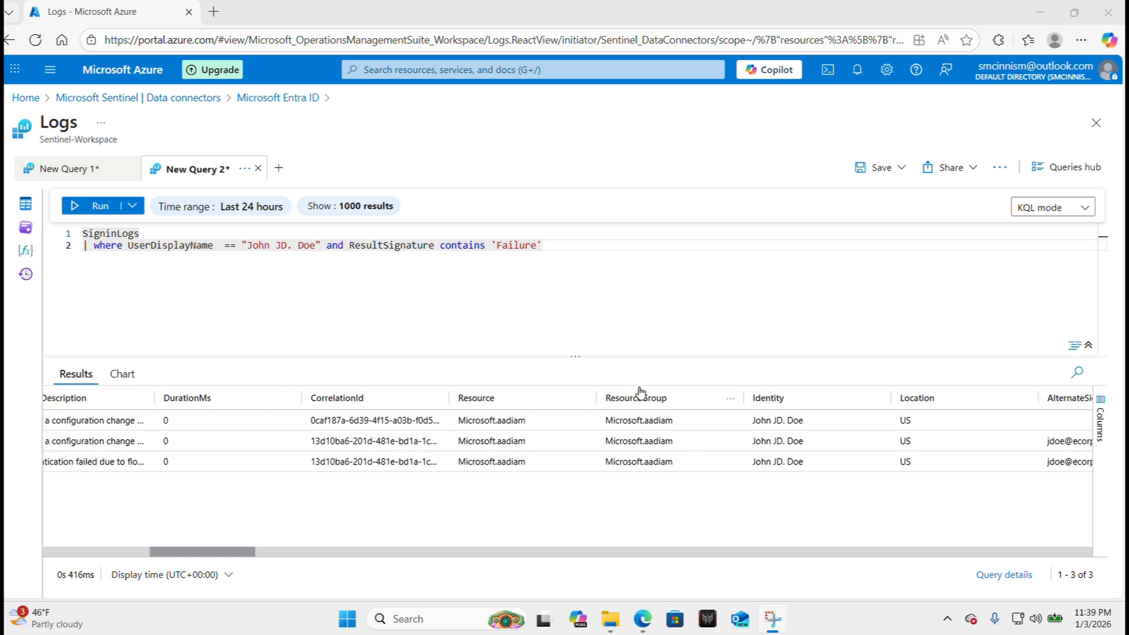
pyautogui.hscroll(10, 723, 420)
pyautogui.hscroll(10, 742, 430)
pyautogui.hscroll(20, 777, 430)
pyautogui.hscroll(9, 776, 430)
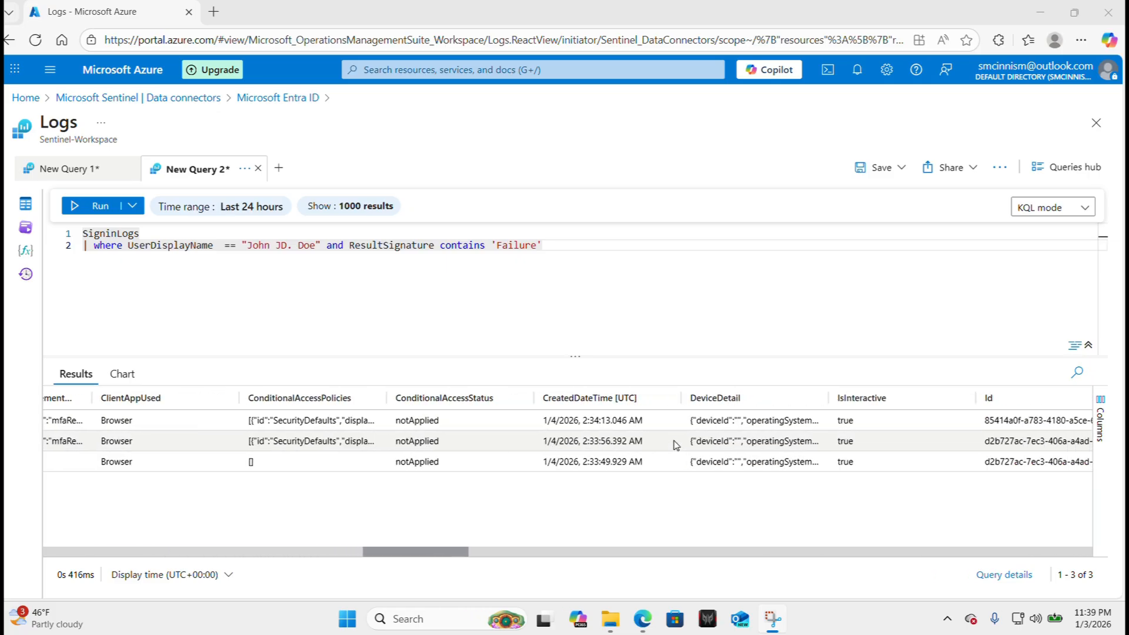
pyautogui.hscroll(20, 676, 445)
pyautogui.hscroll(10, 549, 458)
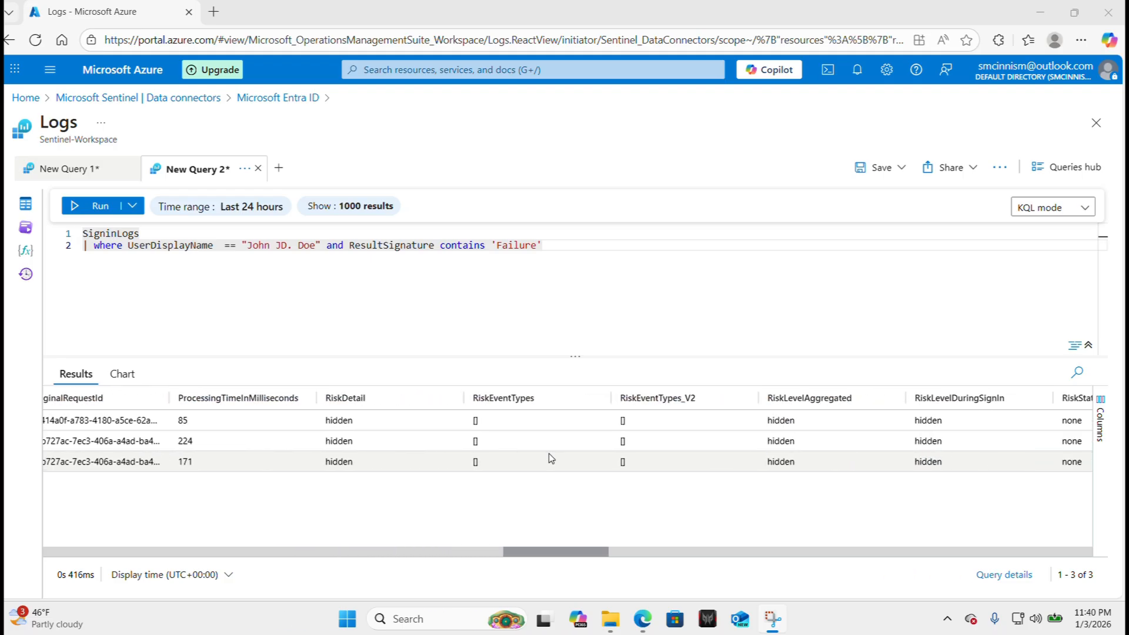
pyautogui.hscroll(20, 551, 458)
pyautogui.hscroll(9, 550, 457)
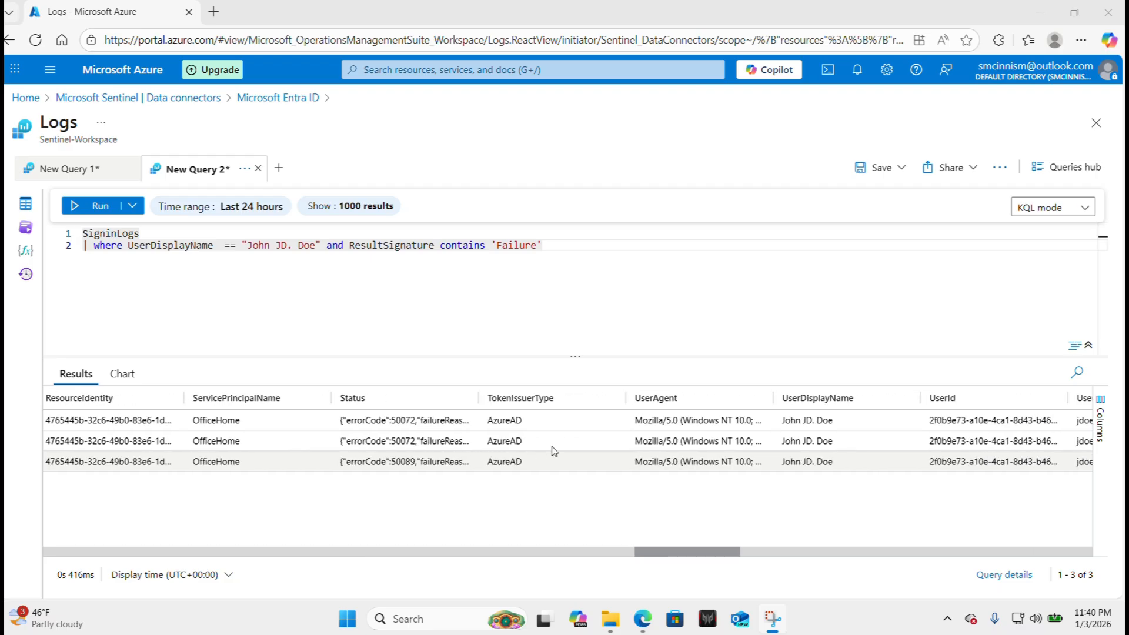
pyautogui.click(559, 247)
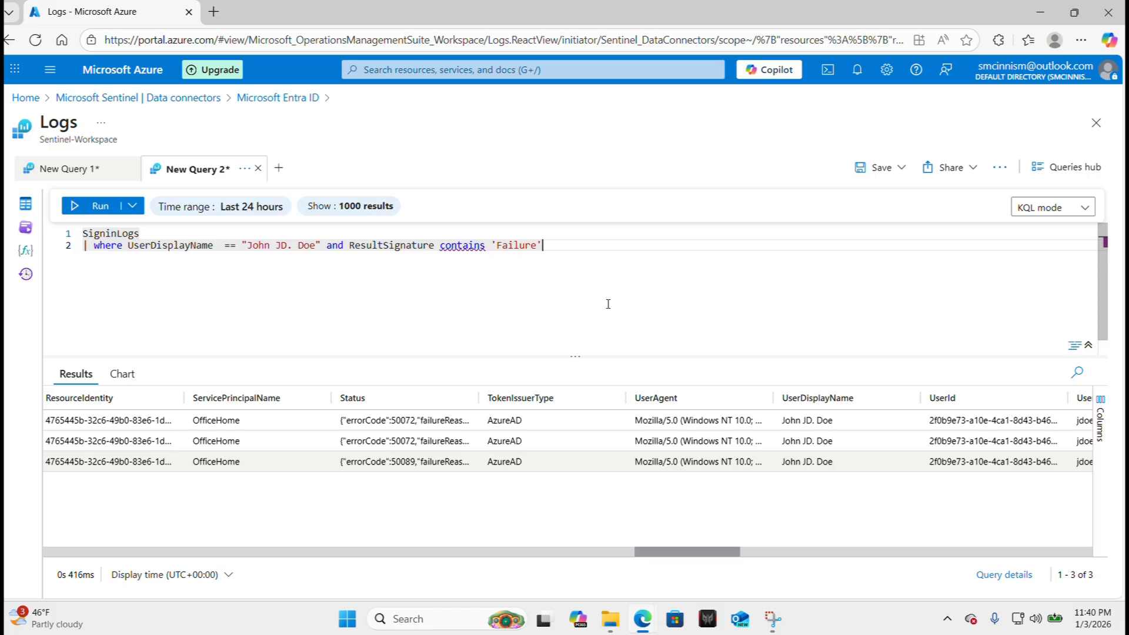
pyautogui.hscroll(3, 629, 517)
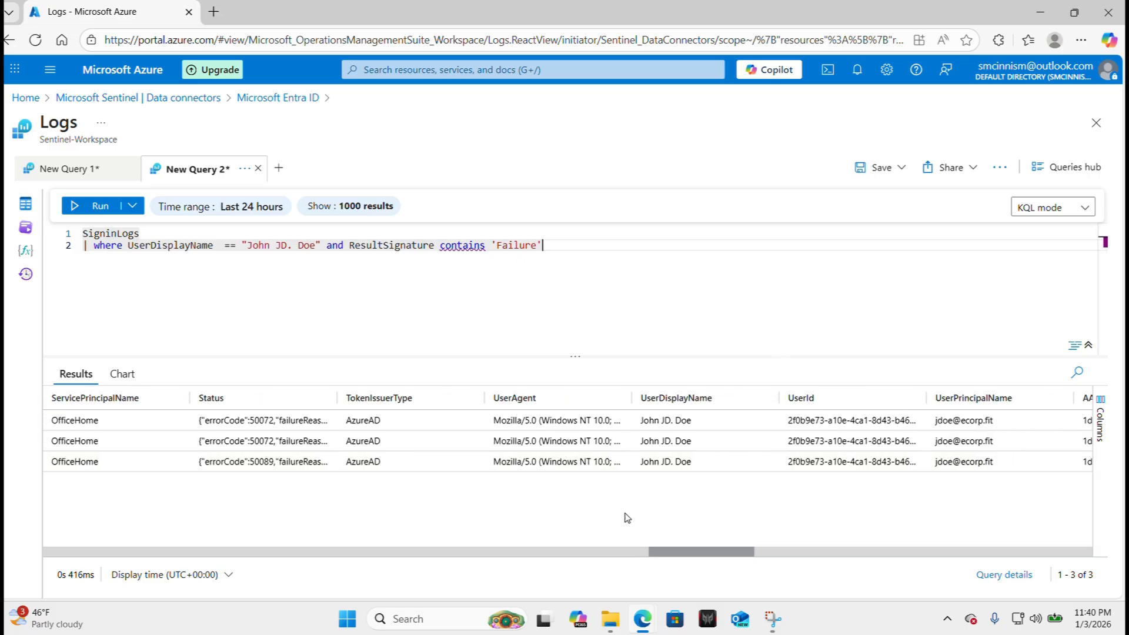
pyautogui.hscroll(-10, 628, 517)
pyautogui.hscroll(-5, 627, 517)
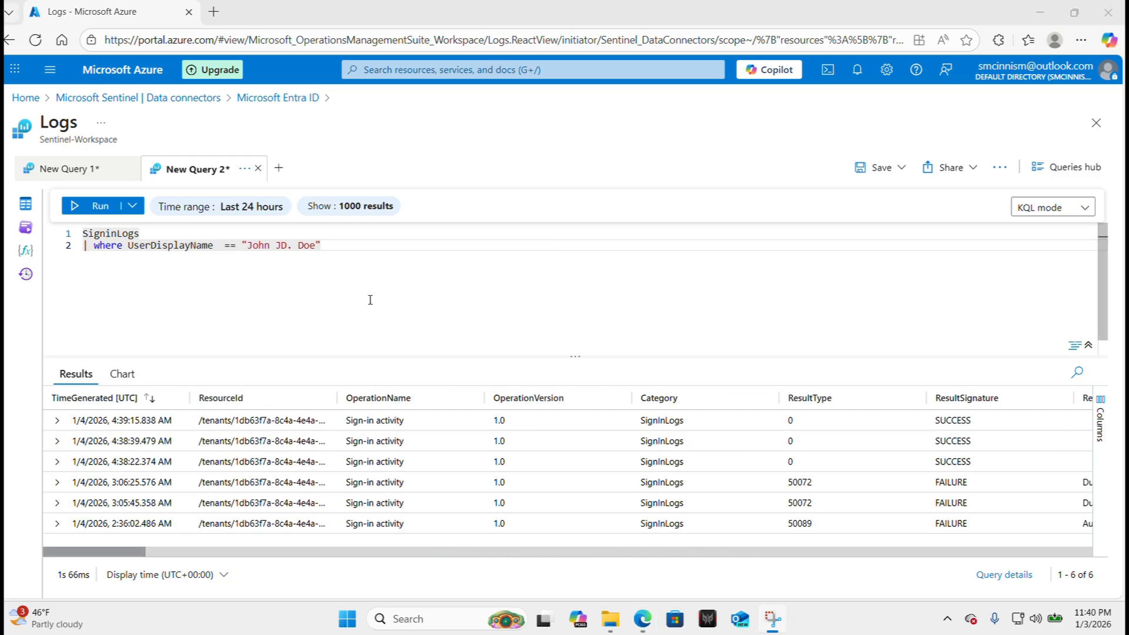
# Scroll the results grid left and right to review the sign-in record columns.
pyautogui.hscroll(3, 329, 445)
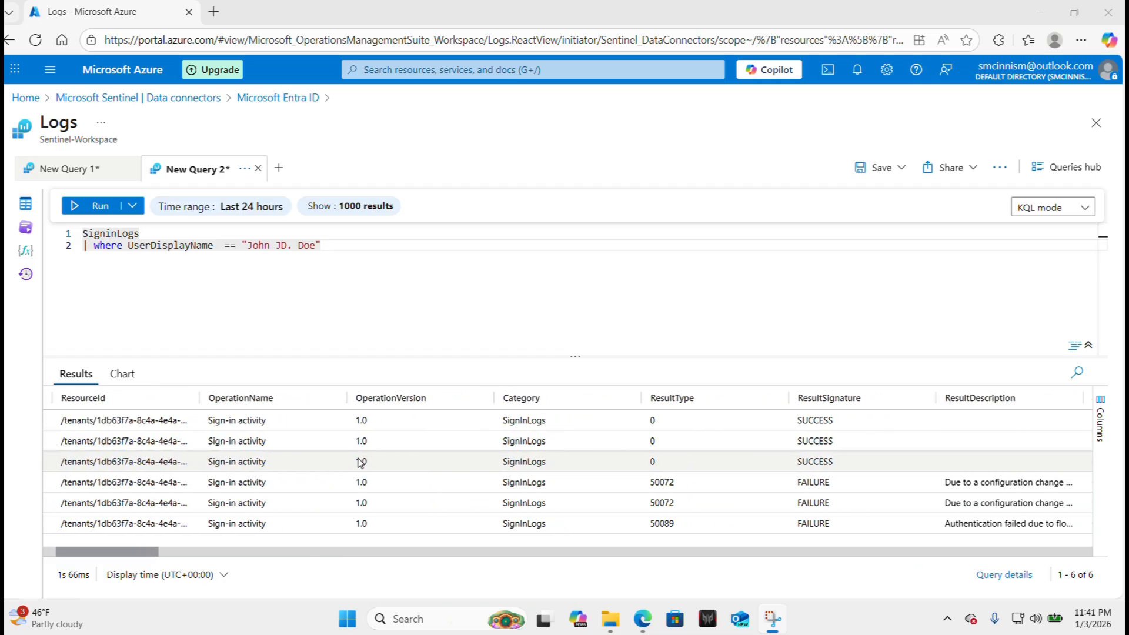
pyautogui.hscroll(-3, 405, 467)
pyautogui.hscroll(3, 415, 466)
pyautogui.hscroll(-3, 417, 467)
pyautogui.hscroll(-2, 415, 466)
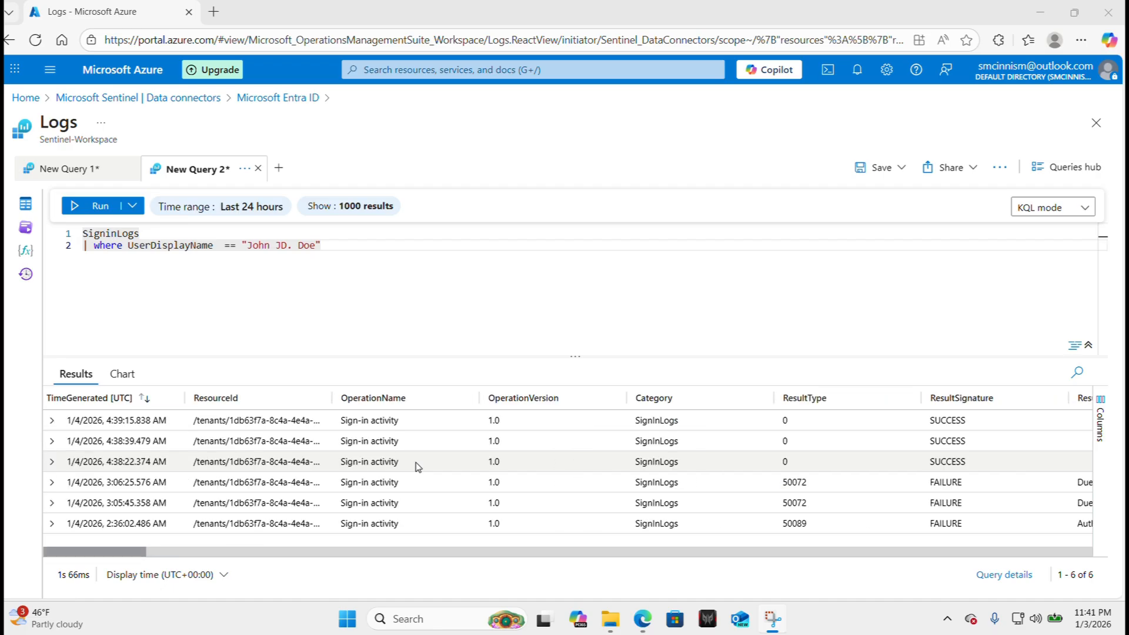
pyautogui.hscroll(4, 415, 465)
pyautogui.hscroll(2, 415, 462)
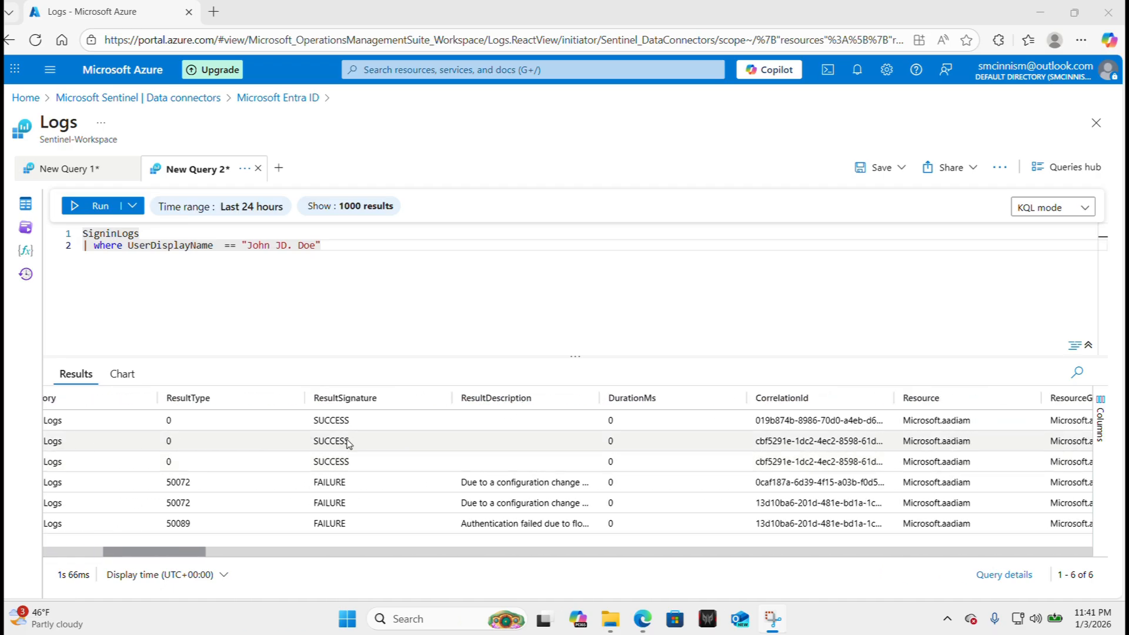
pyautogui.hscroll(-2, 351, 452)
pyautogui.hscroll(5, 351, 453)
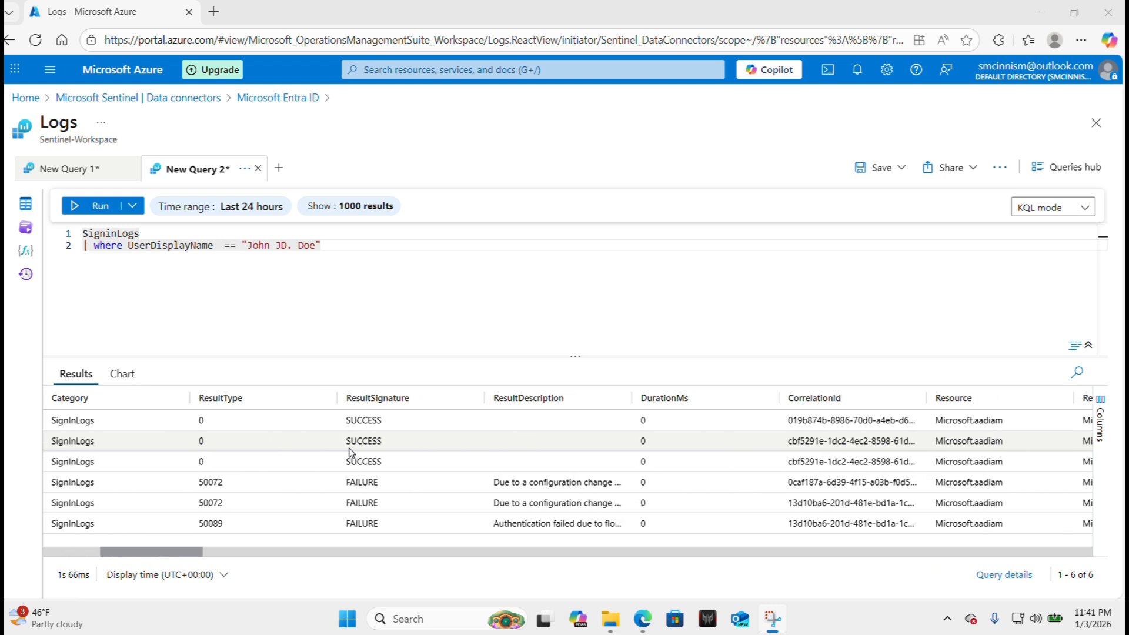
pyautogui.hscroll(1, 351, 453)
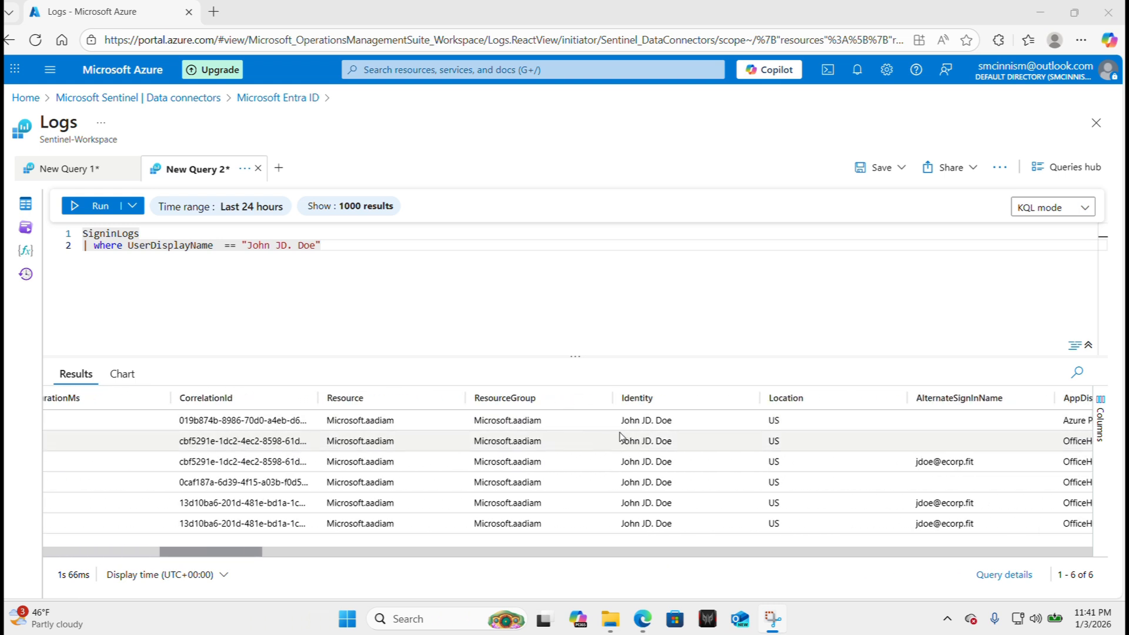
pyautogui.hscroll(1, 674, 437)
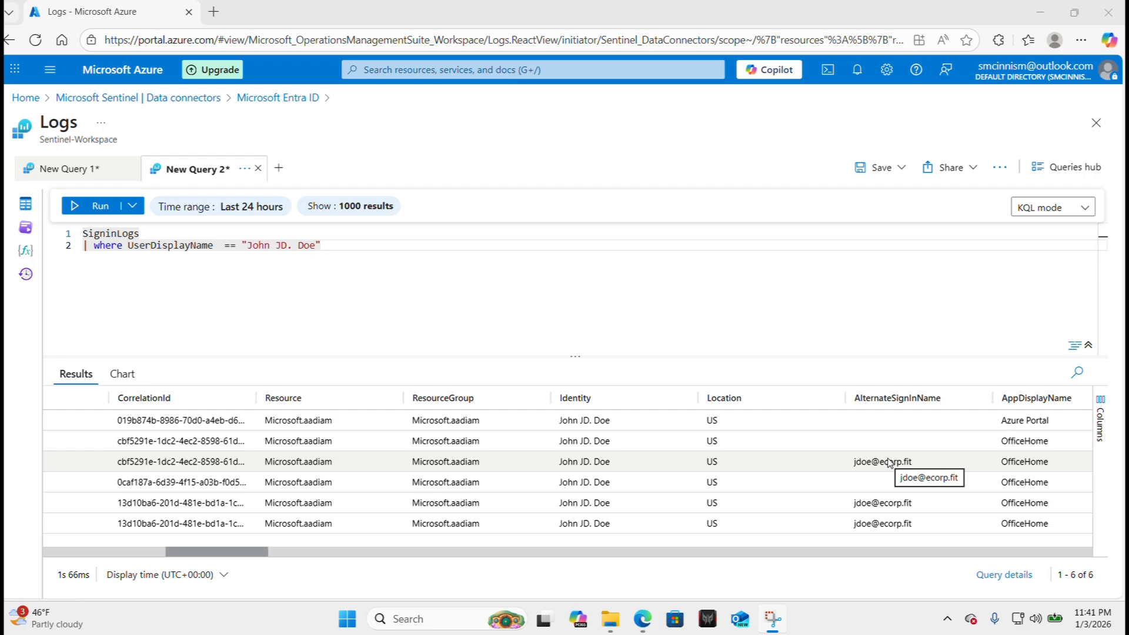
pyautogui.hscroll(4, 890, 463)
pyautogui.hscroll(5, 890, 462)
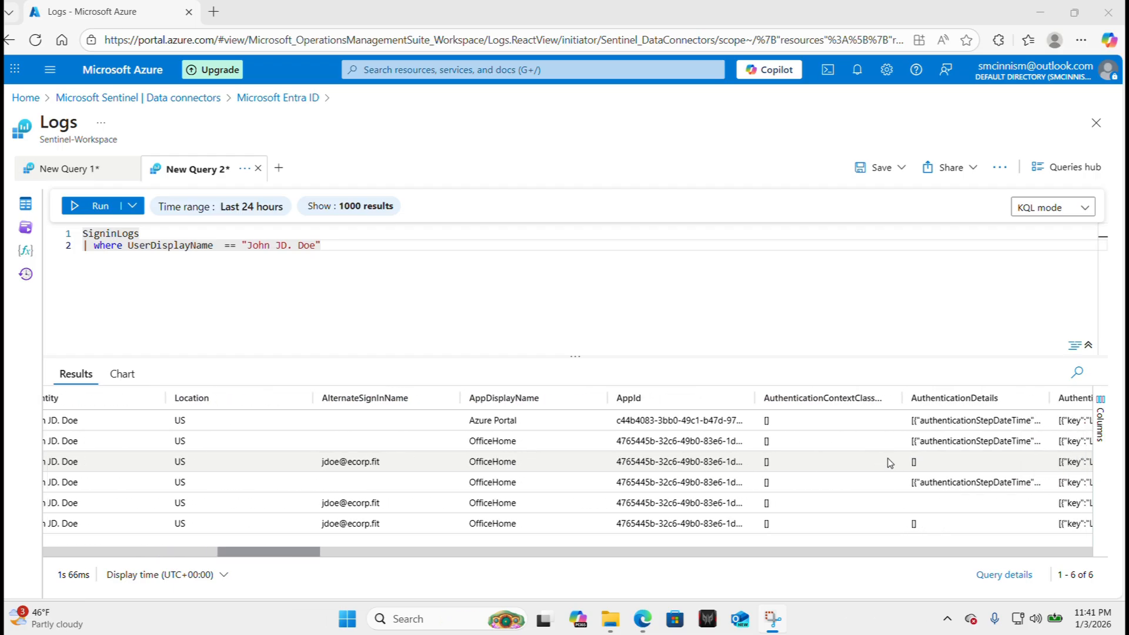
pyautogui.hscroll(-1, 889, 463)
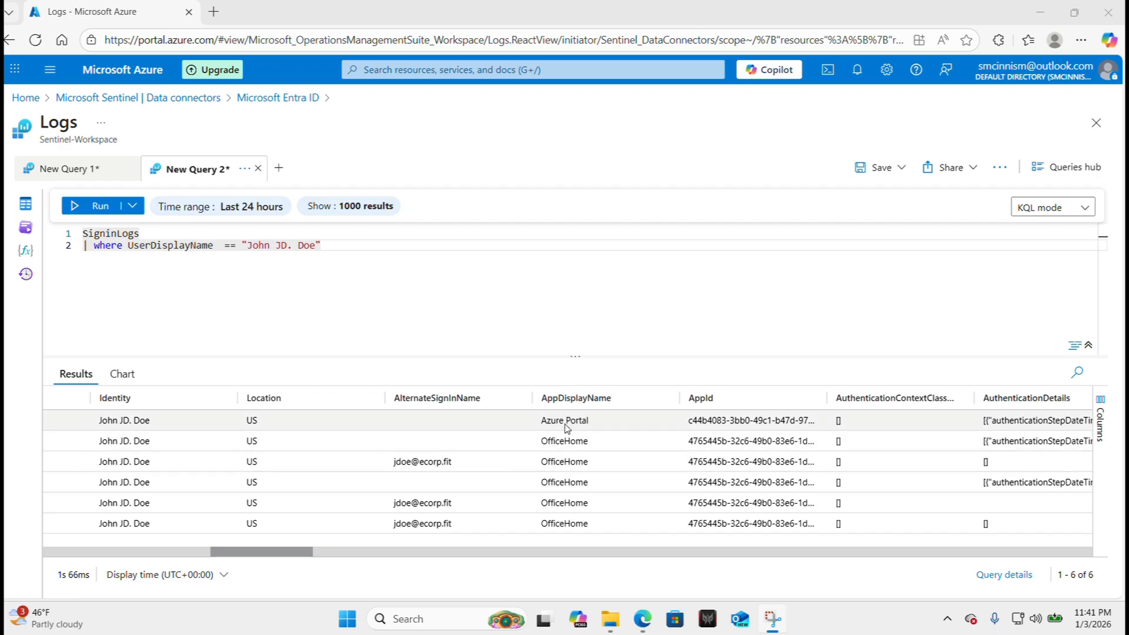
pyautogui.hscroll(3, 592, 474)
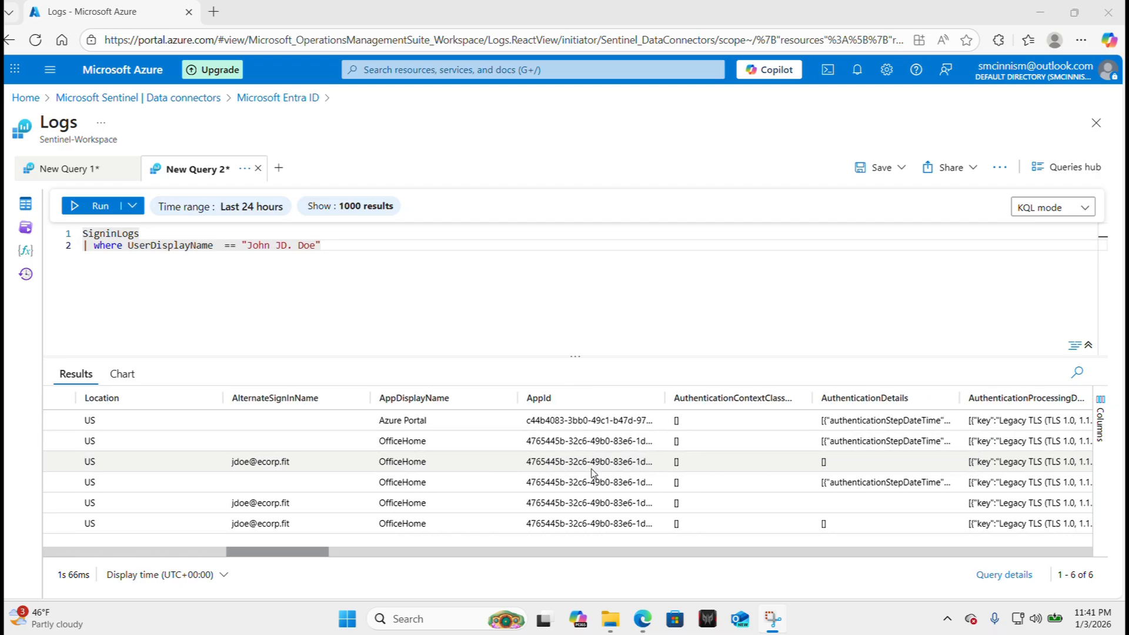
pyautogui.hscroll(6, 593, 474)
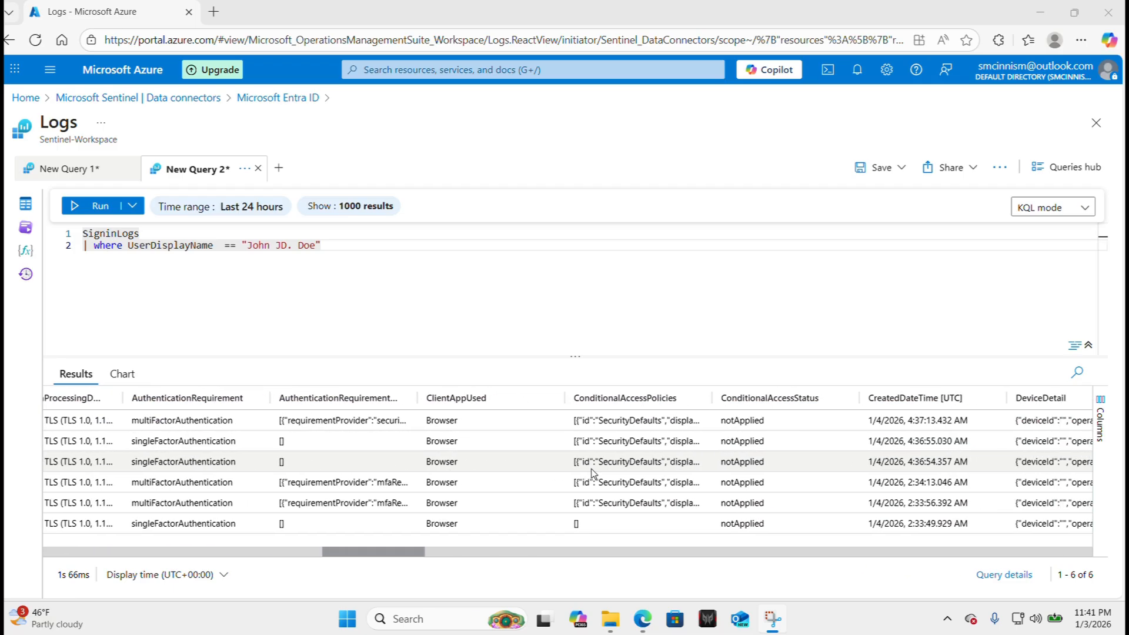
pyautogui.hscroll(4, 592, 473)
pyautogui.hscroll(-5, 593, 474)
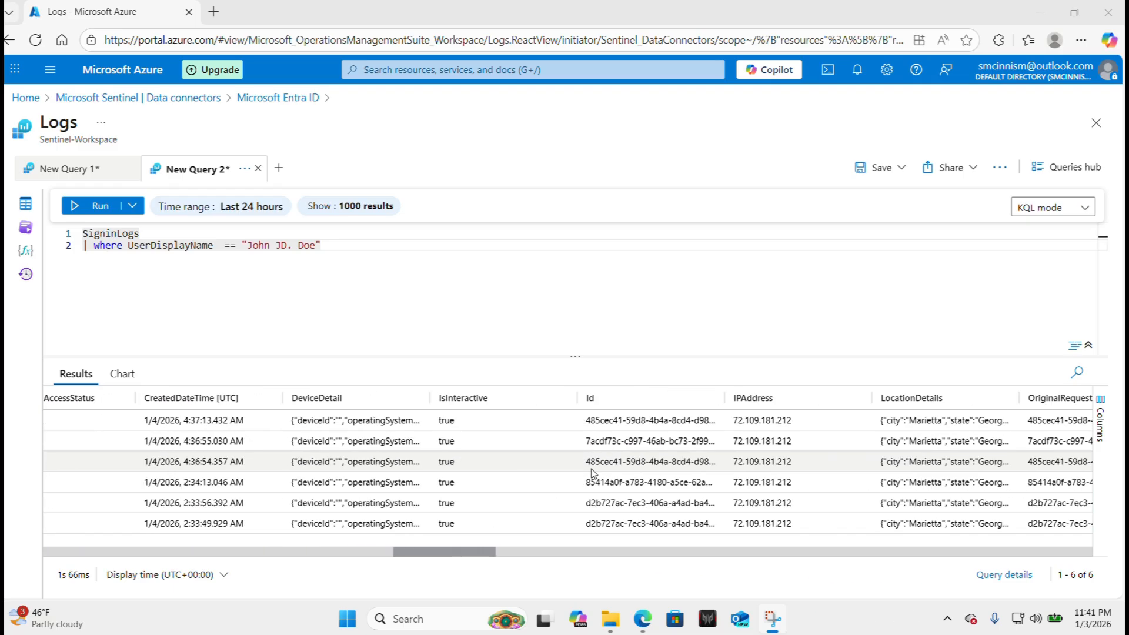
pyautogui.hscroll(-10, 593, 473)
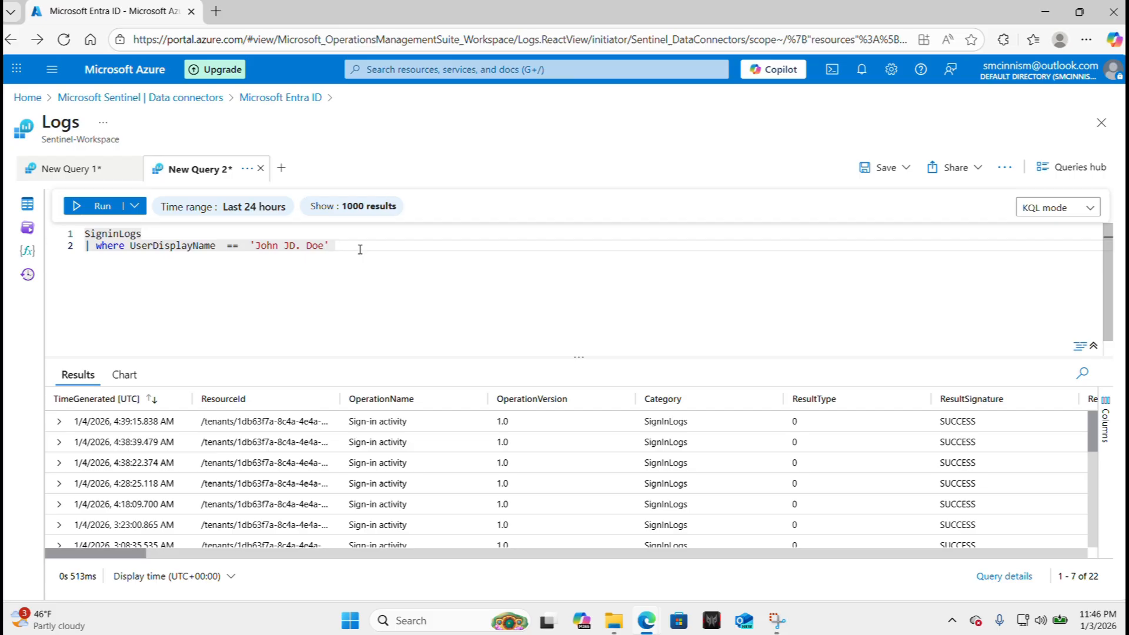
# Add an or UserDisplayName == condition for the second user's full name and rerun the query.
pyautogui.write('or User')
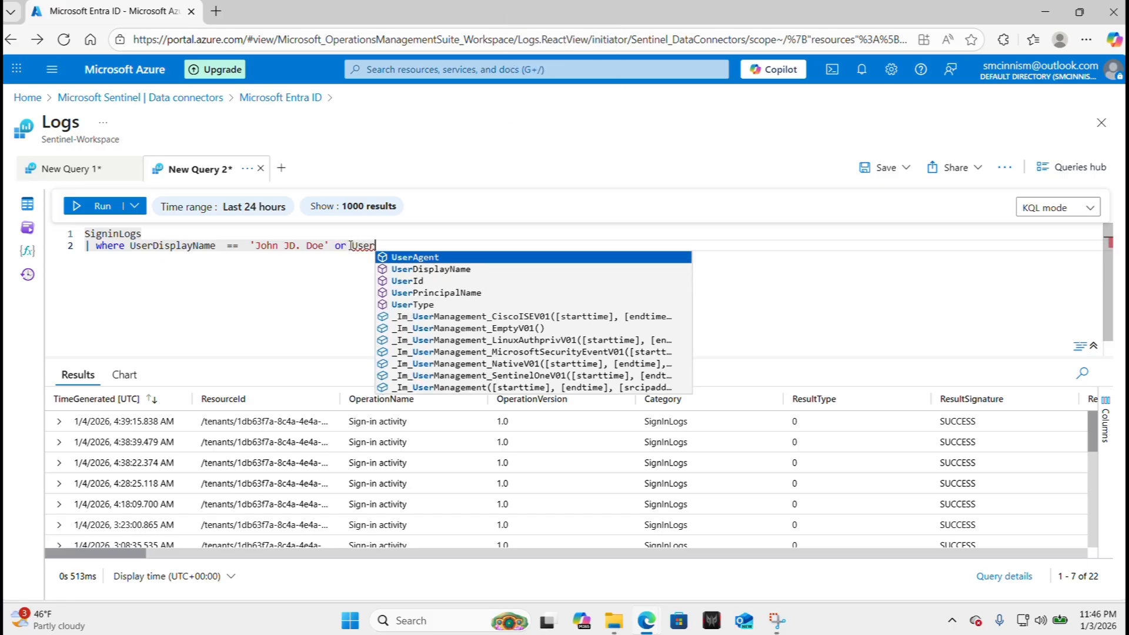
pyautogui.press('Down')
pyautogui.press('Tab')
pyautogui.press('capslock')
pyautogui.press('capslock')
pyautogui.press('capslock')
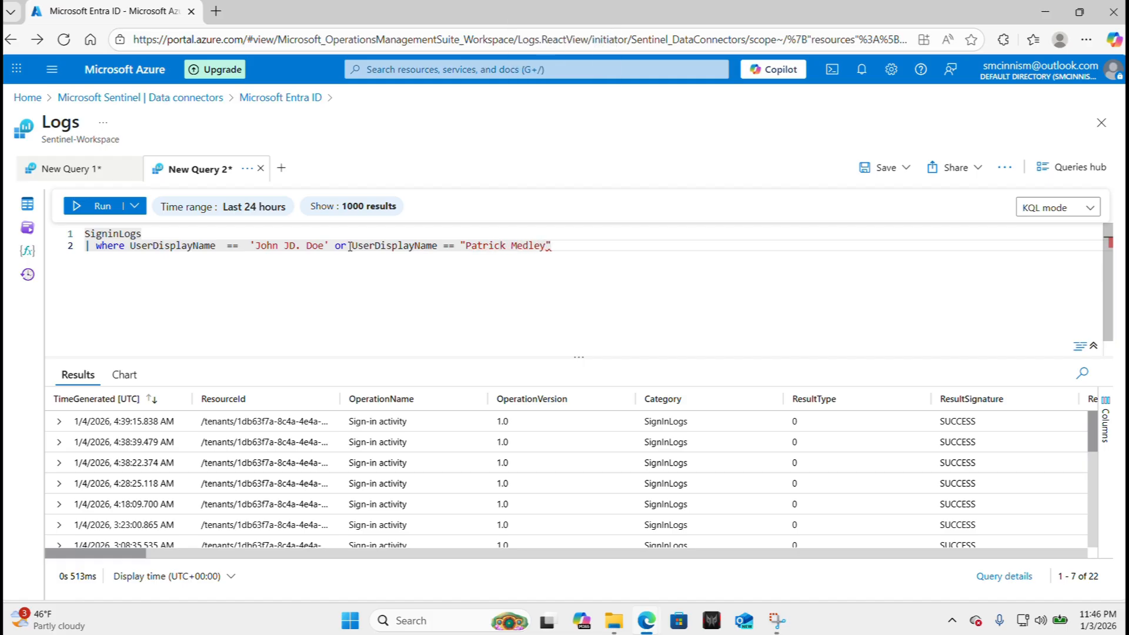
pyautogui.click(97, 210)
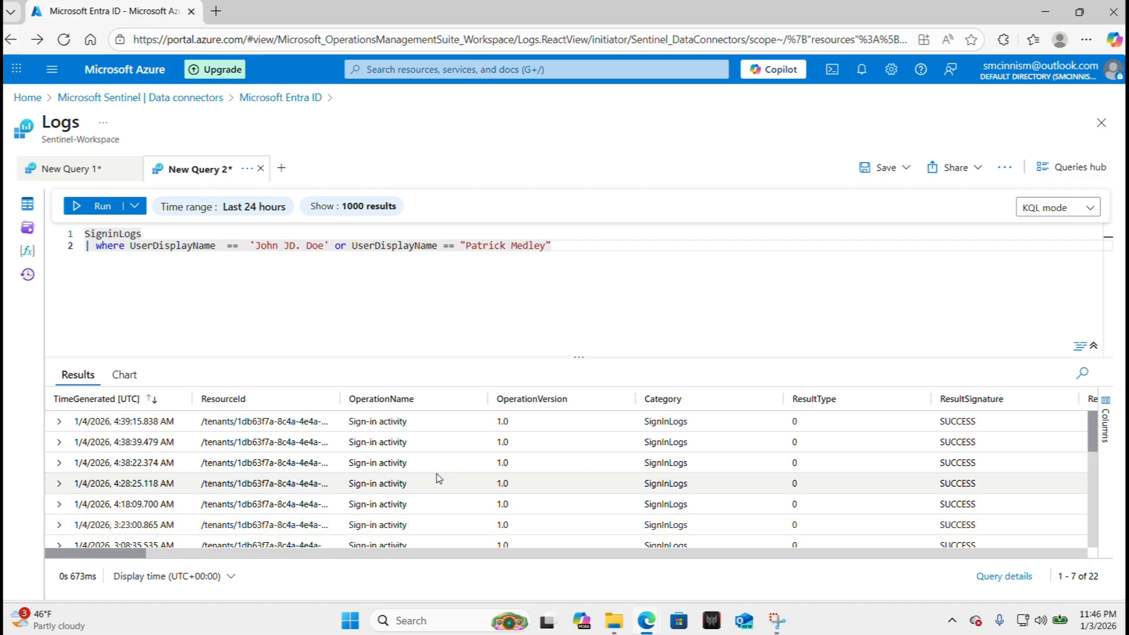
pyautogui.hscroll(5, 436, 478)
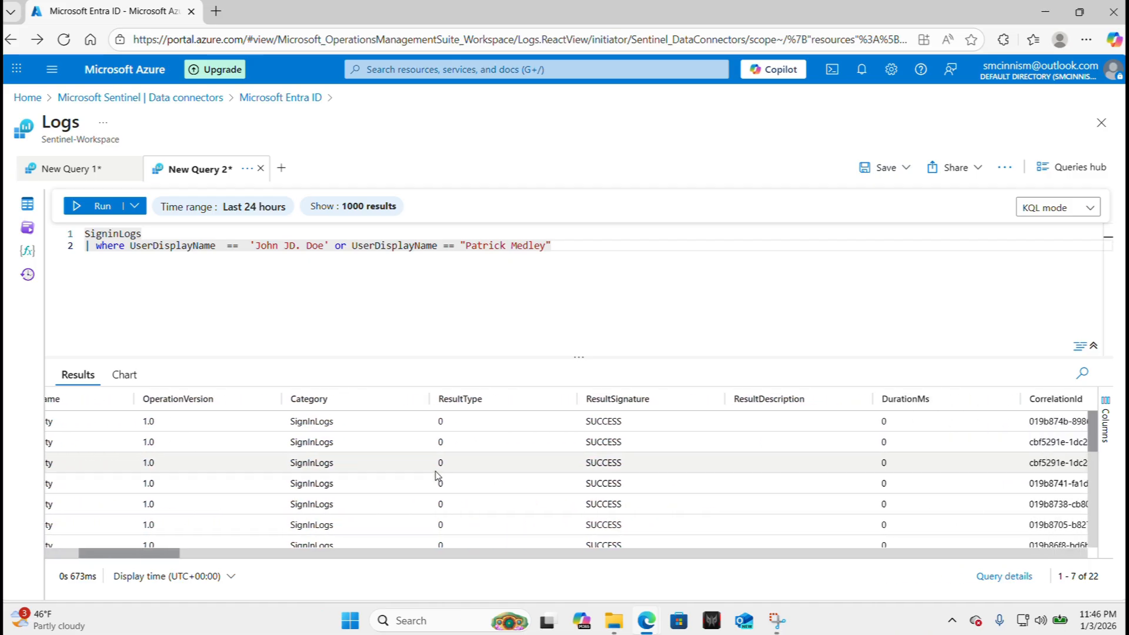
pyautogui.hscroll(7, 436, 479)
pyautogui.hscroll(8, 615, 454)
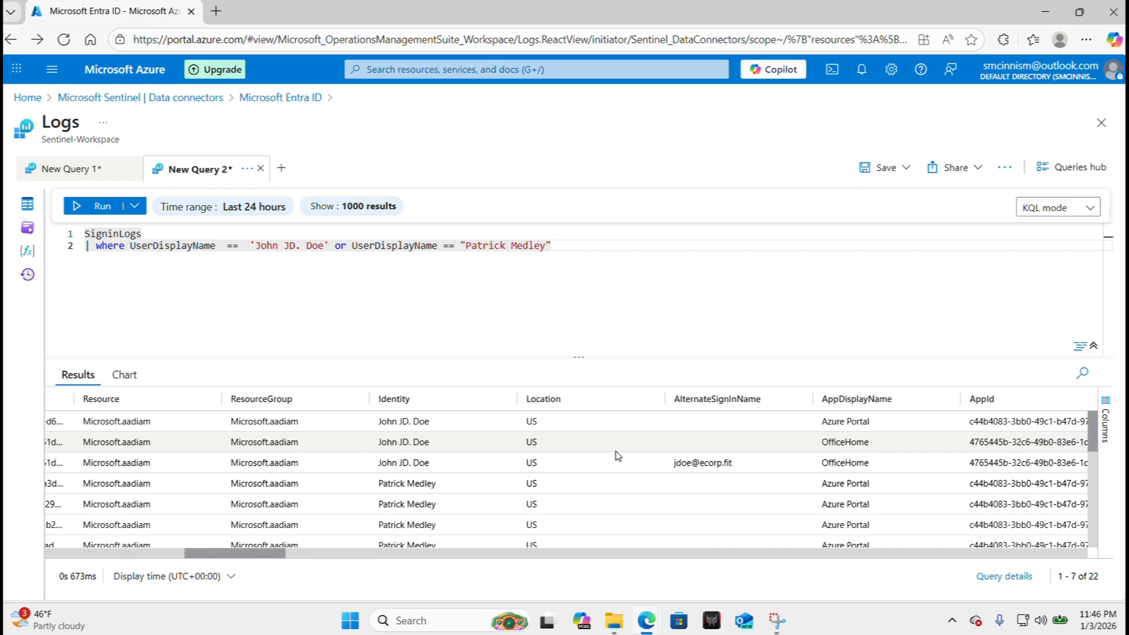
pyautogui.hscroll(1, 615, 454)
pyautogui.hscroll(-8, 615, 459)
pyautogui.scroll(-3, 529, 470)
pyautogui.hscroll(-1, 453, 488)
pyautogui.hscroll(-6, 453, 488)
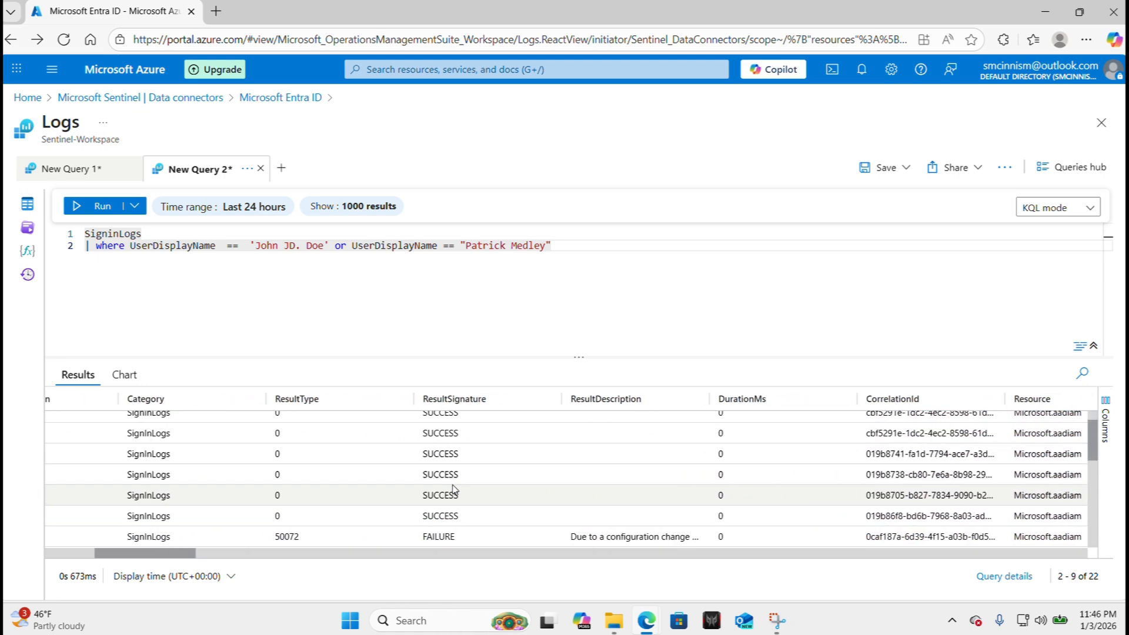
pyautogui.hscroll(6, 454, 490)
pyautogui.hscroll(4, 455, 490)
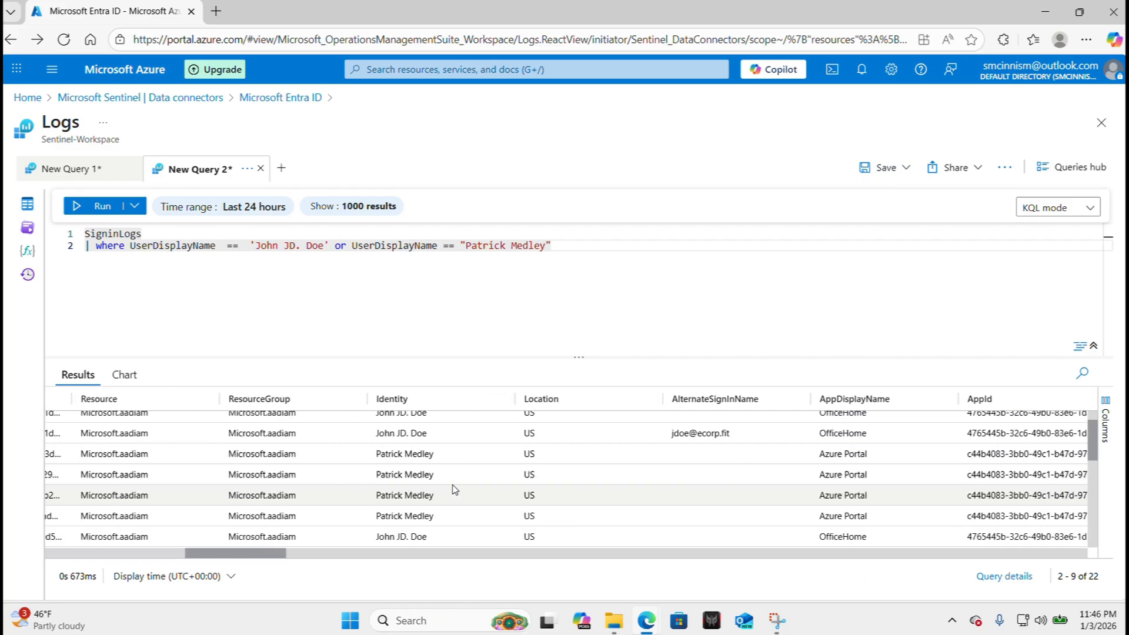
pyautogui.hscroll(-3, 454, 490)
pyautogui.hscroll(10, 343, 533)
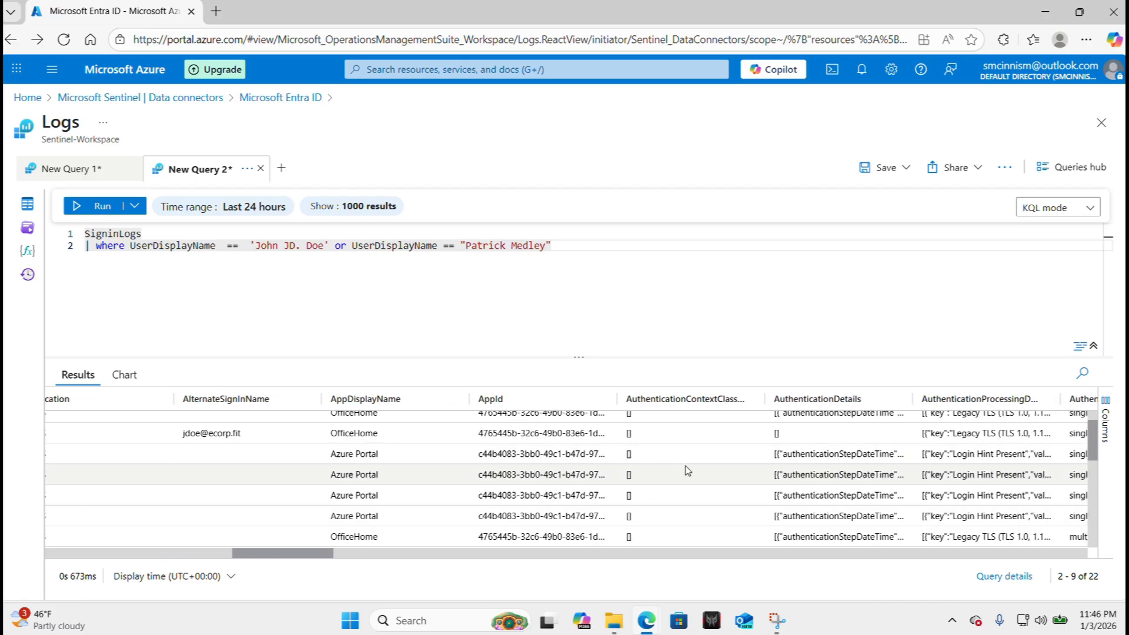
pyautogui.hscroll(2, 623, 476)
pyautogui.hscroll(-5, 579, 489)
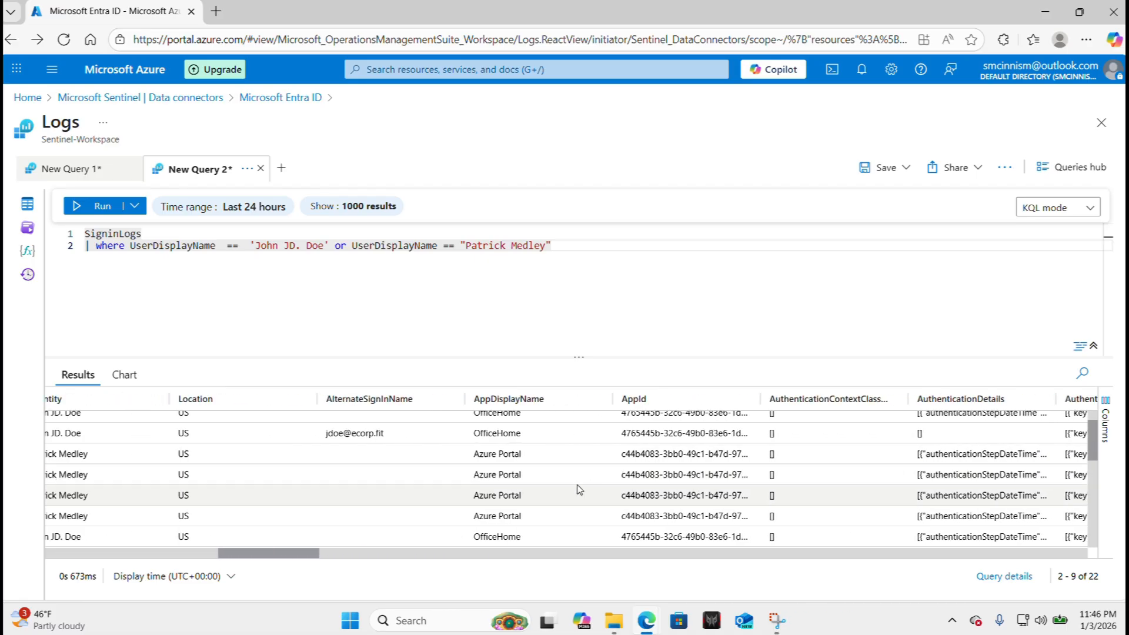
pyautogui.hscroll(-1, 509, 498)
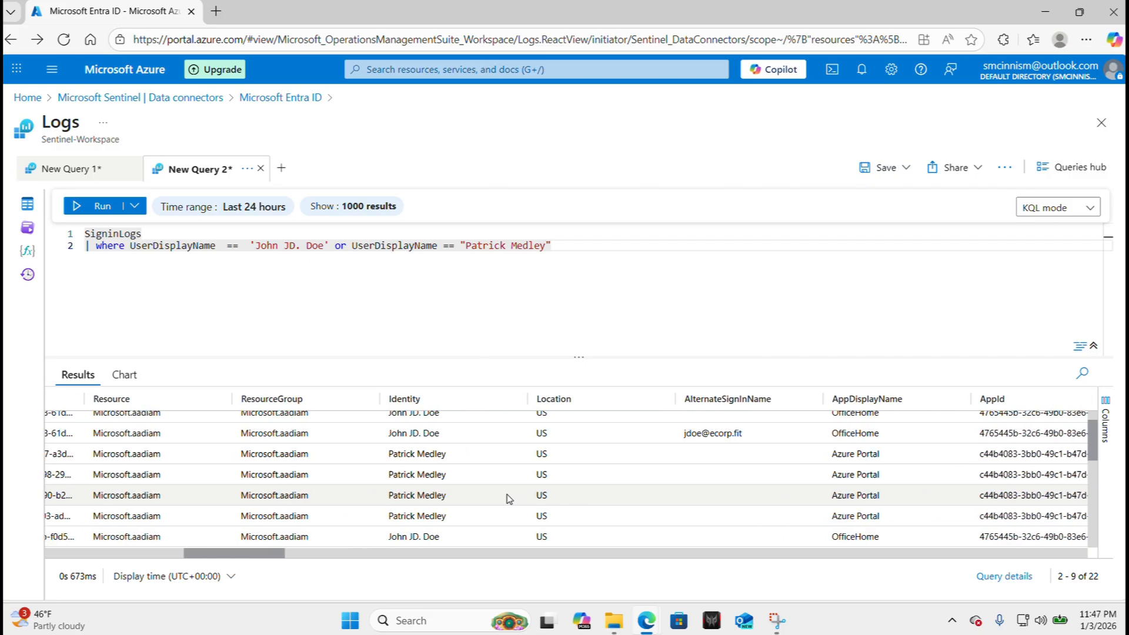